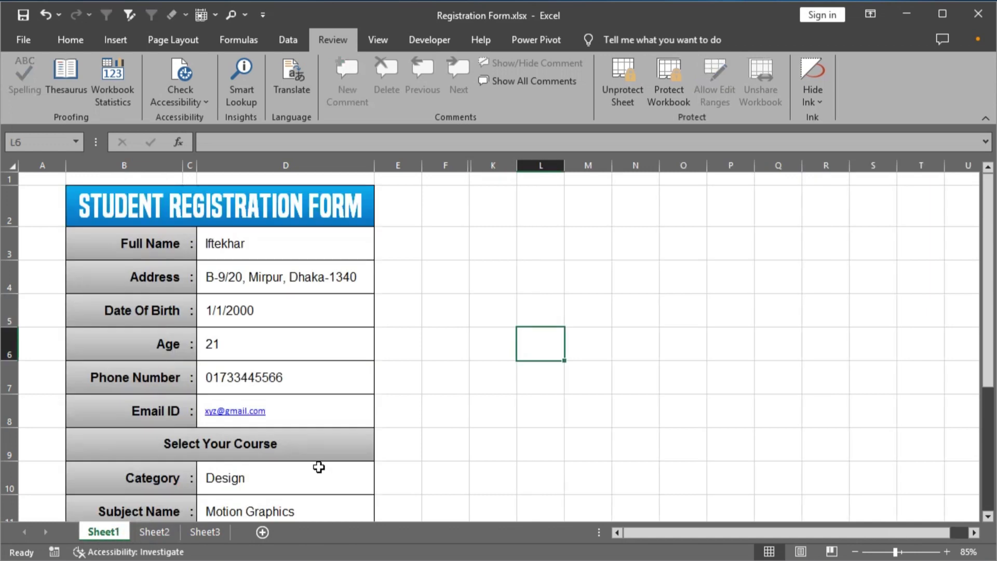
double_click(472, 281)
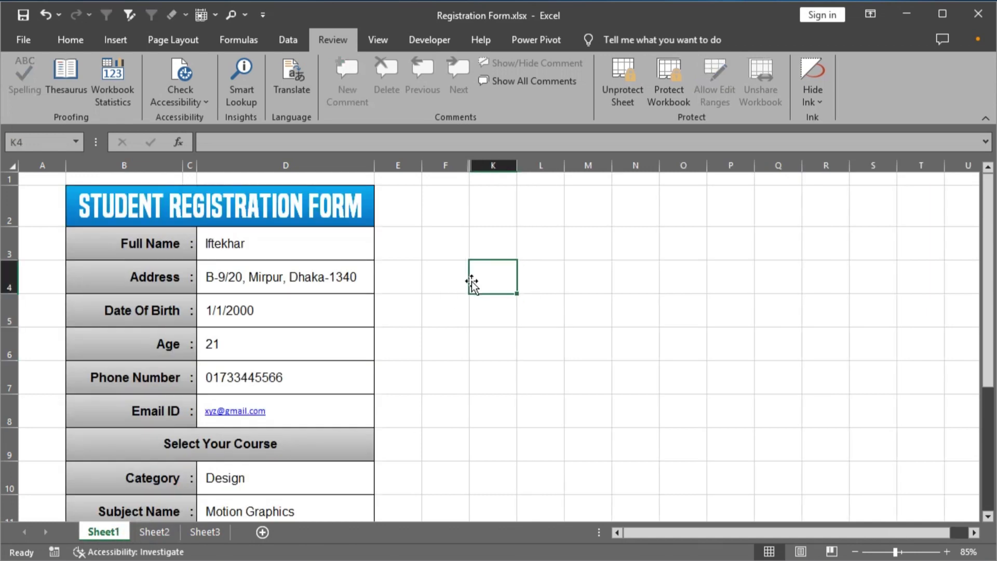
double_click(452, 278)
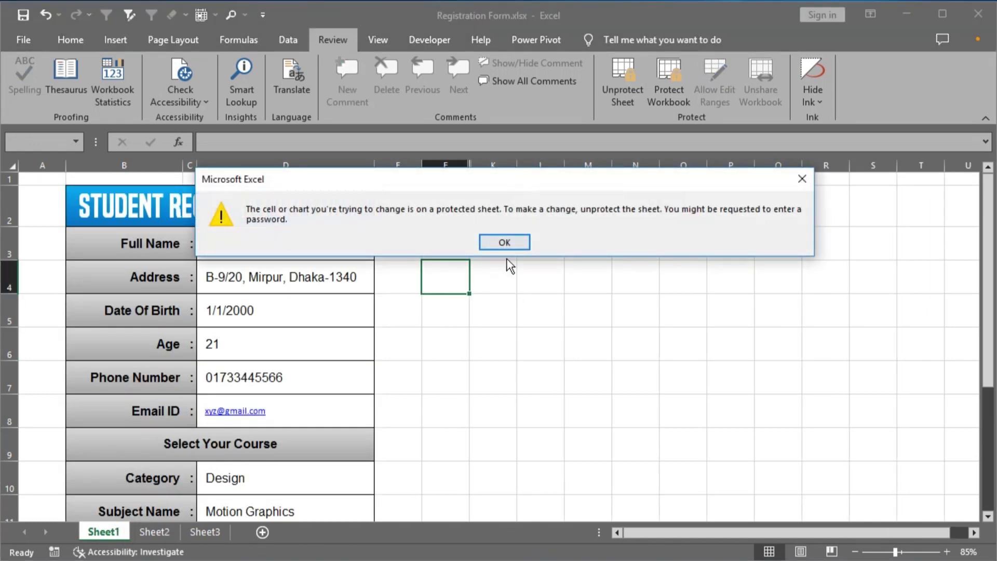
left_click(511, 242)
double_click(423, 291)
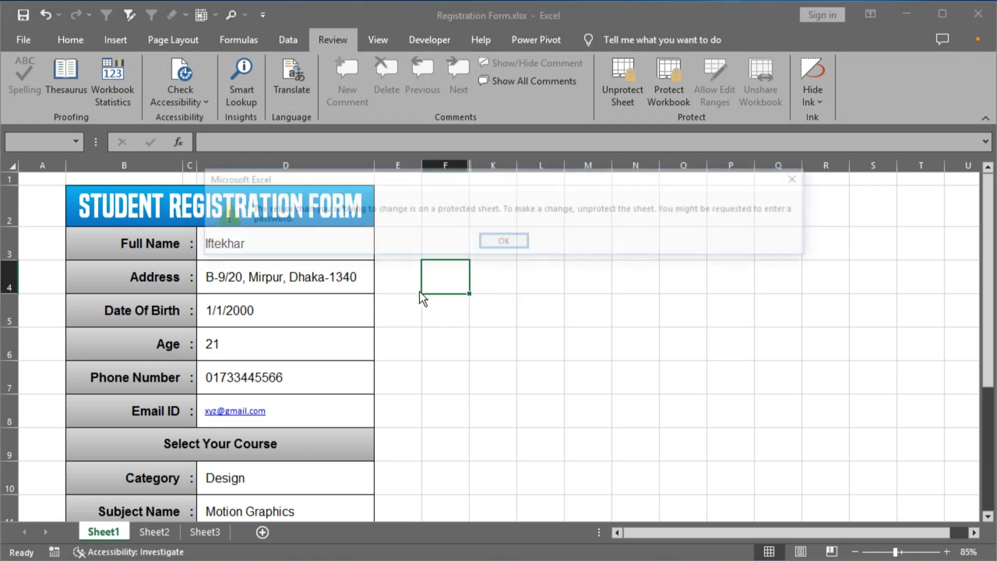
left_click(492, 243)
left_click(298, 268)
double_click(298, 268)
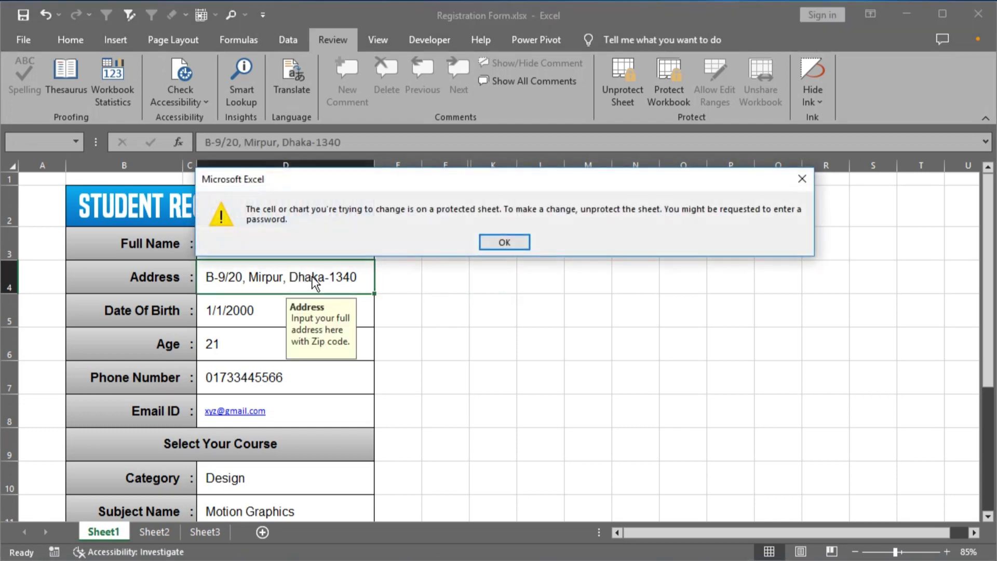
left_click(504, 242)
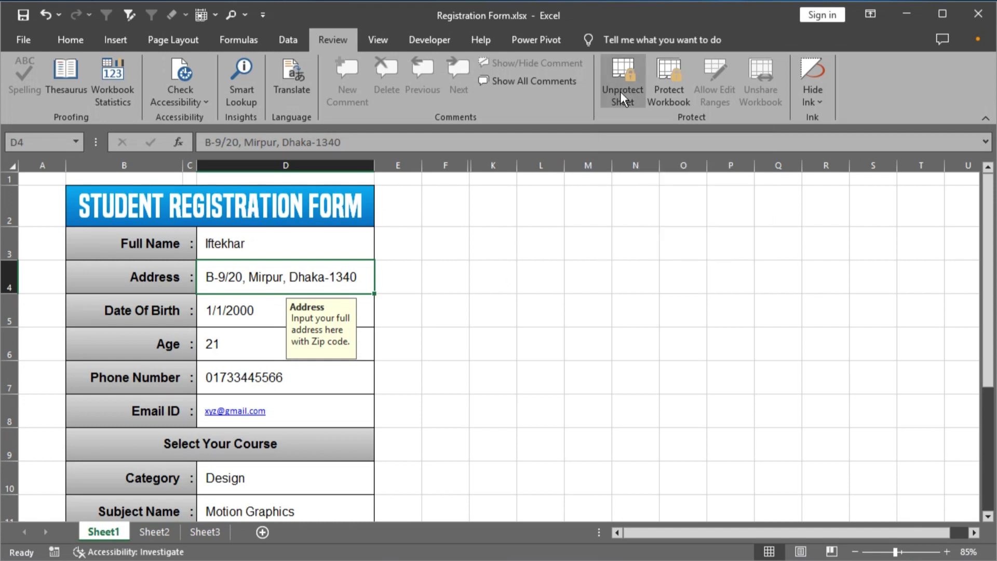
left_click(620, 85)
type("******")
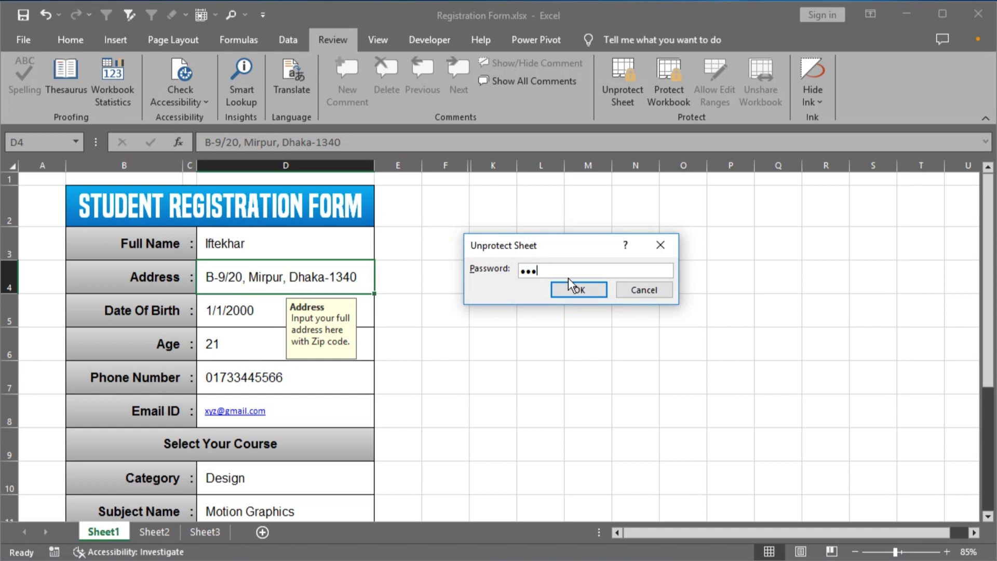
left_click(575, 290)
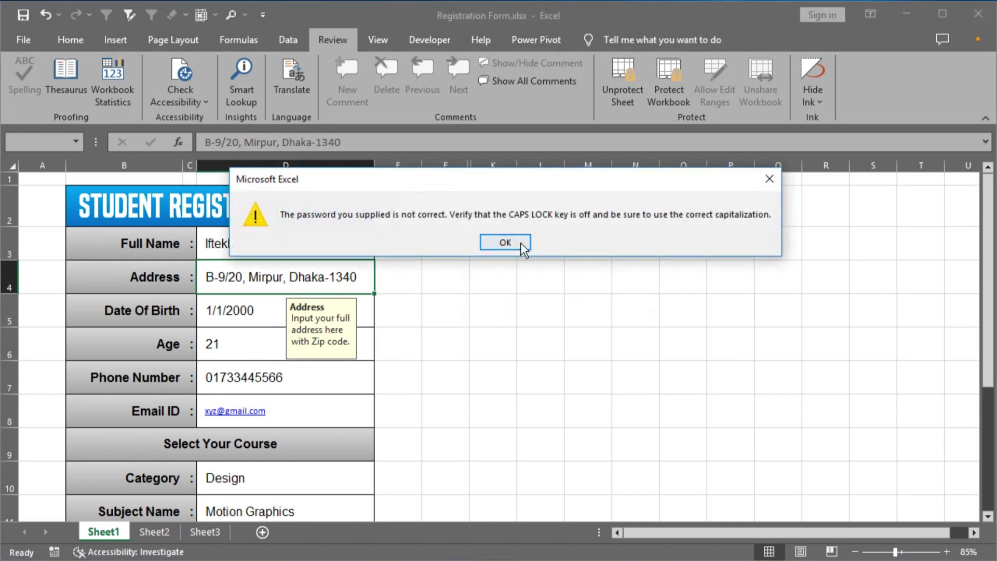
left_click(517, 243)
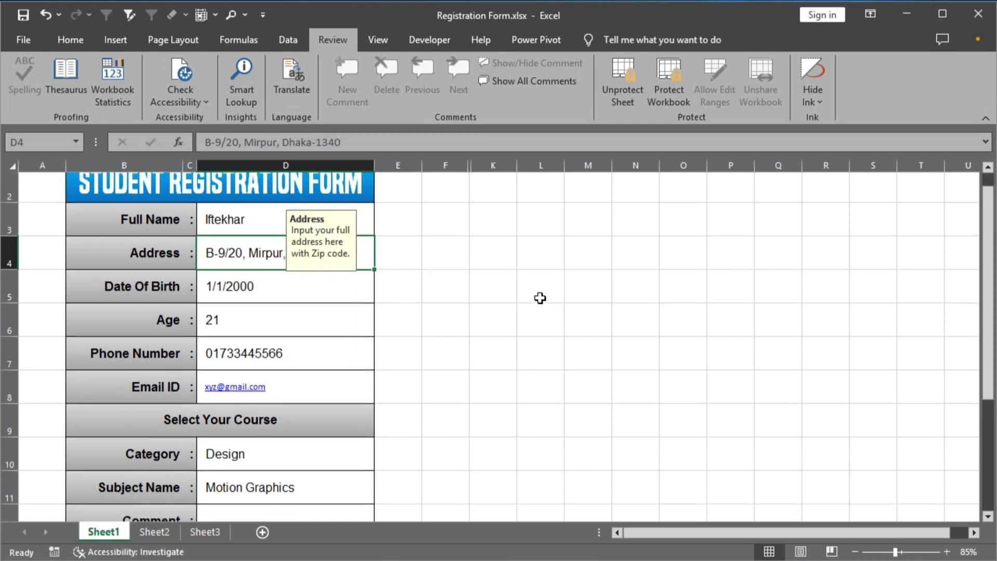
scroll(539, 298, "down", 5)
scroll(396, 418, "up", 5)
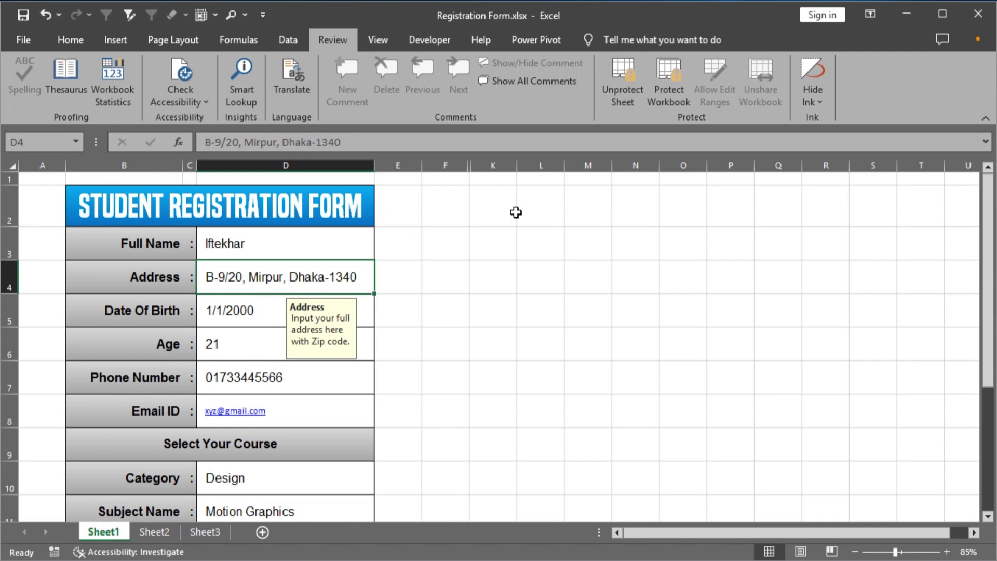
left_click(615, 104)
type("123456")
left_click(582, 291)
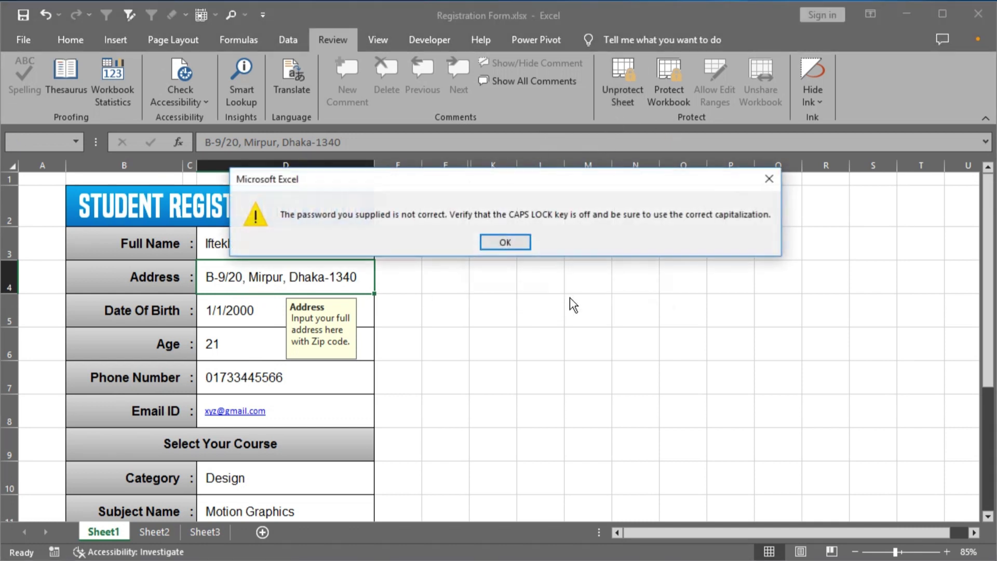
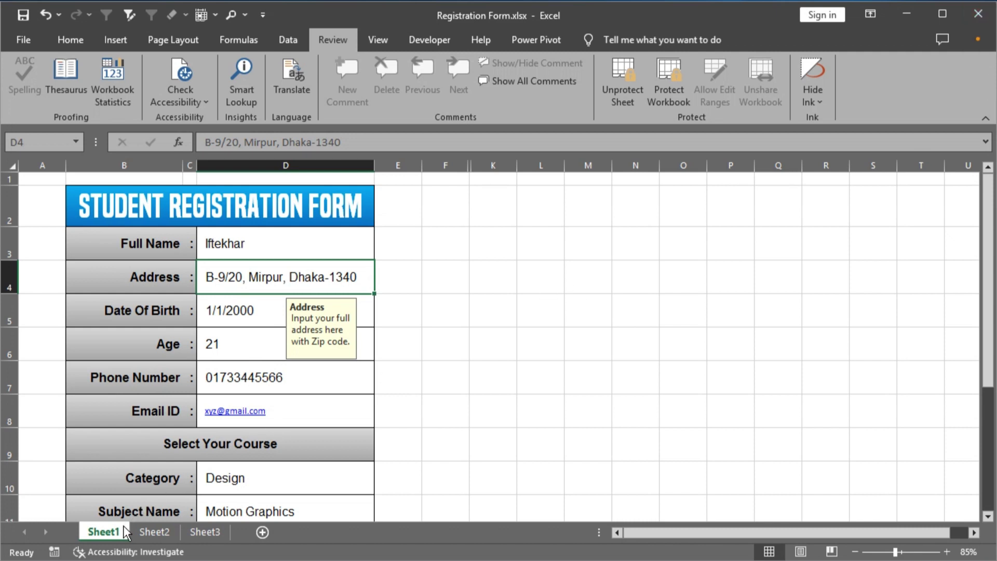
- Close the registration workbook in Excel, saving its changes
left_click(450, 258)
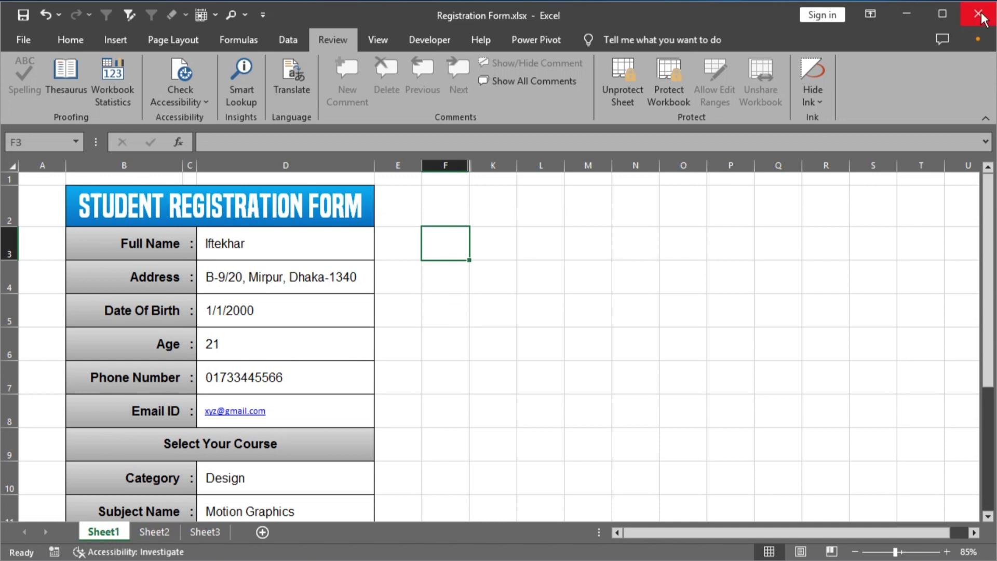
left_click(979, 14)
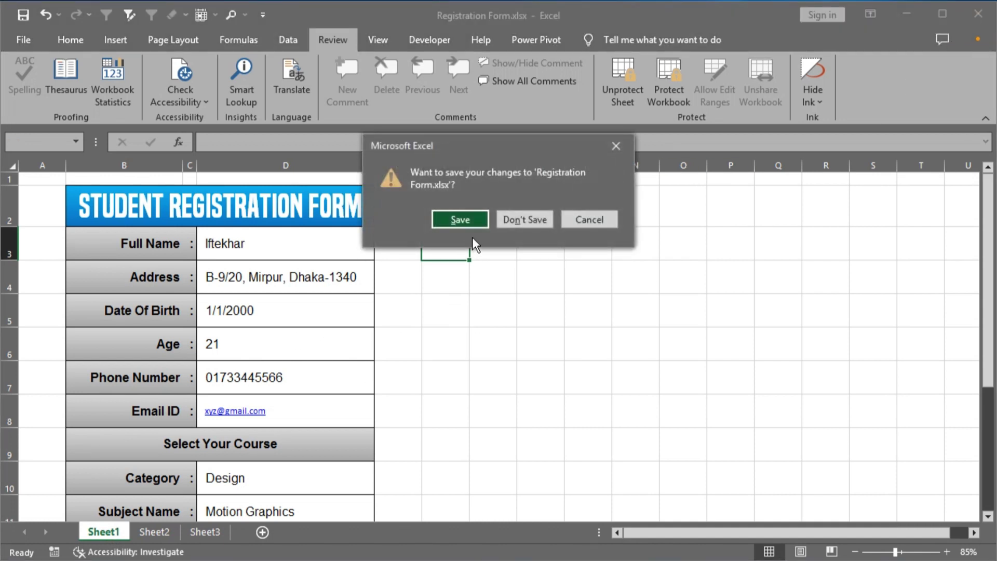
left_click(469, 222)
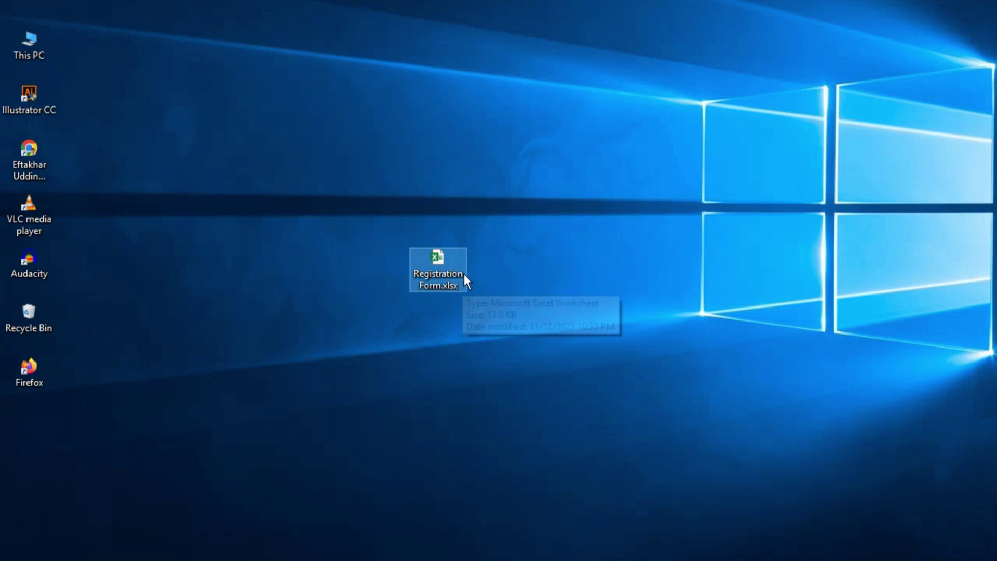
- Copy Registration Form.xlsx on the desktop and begin renaming the original file
left_click_drag(454, 271, 885, 239)
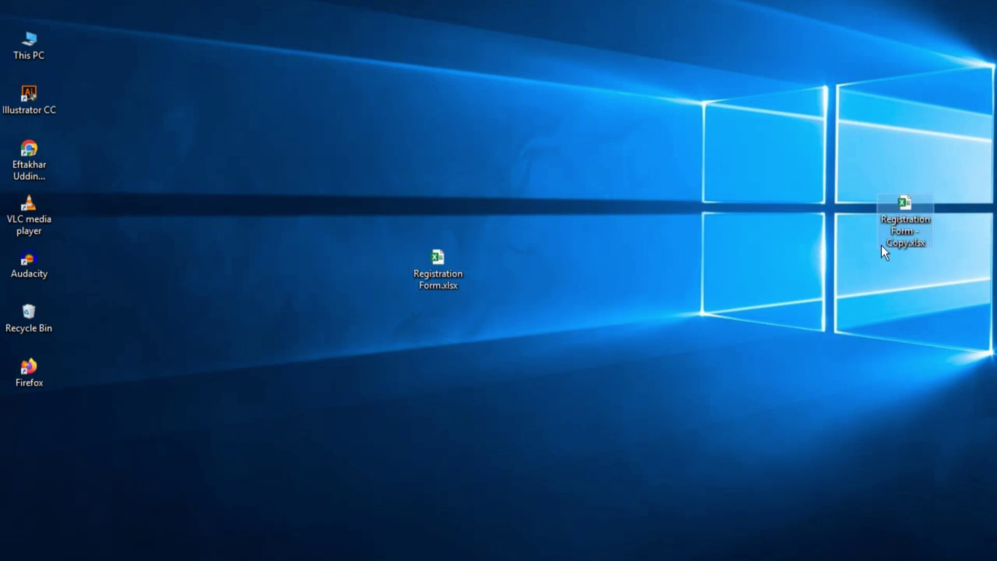
left_click(445, 283)
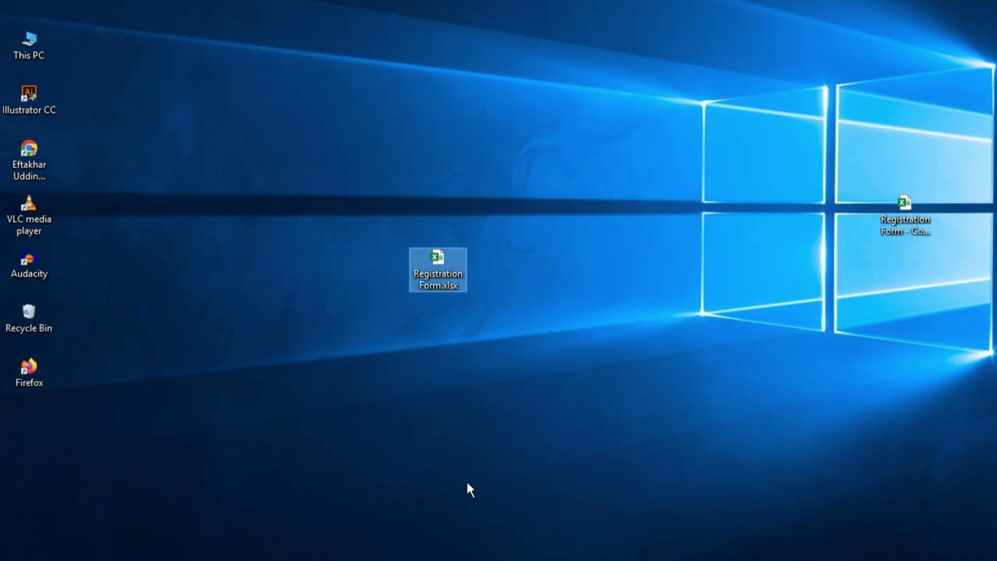
key("F2")
key("End")
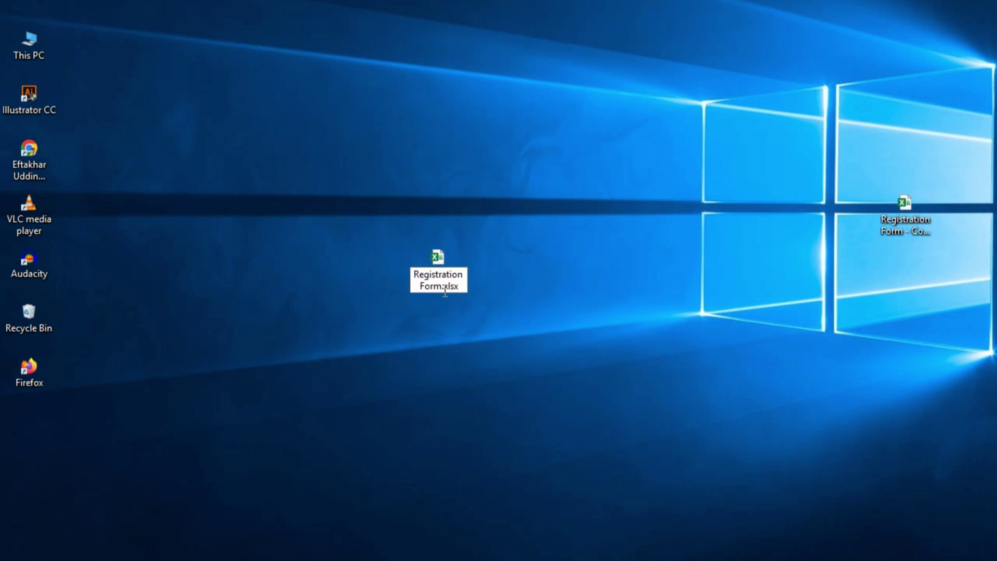
- Change the original workbook's extension from .xlsx to .zip and confirm the warning
left_click_drag(441, 287, 460, 287)
key("Right")
key("BackSpace")
key("BackSpace")
key("BackSpace")
key("BackSpace")
type("zip")
key("Return")
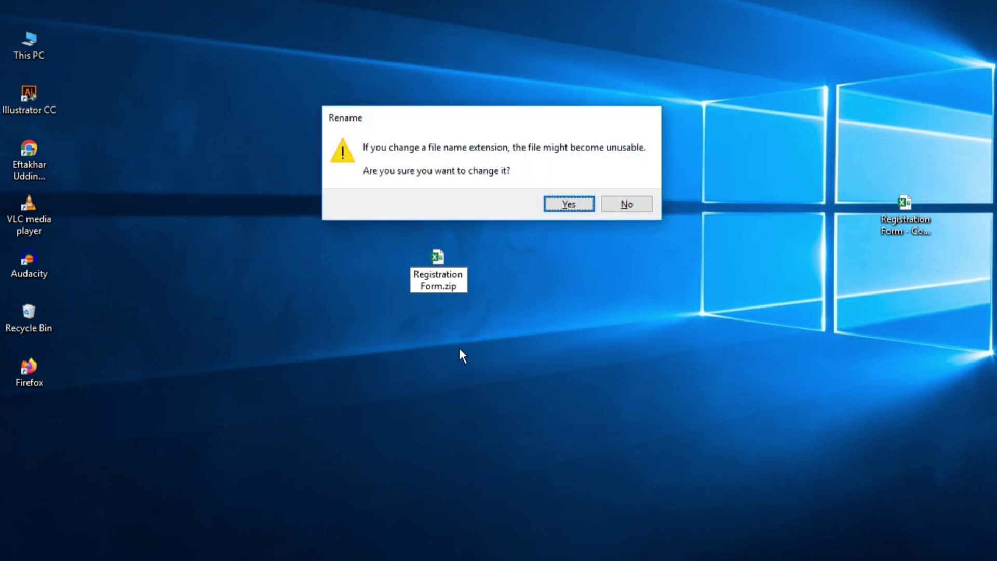
key("Return")
- Select Registration Form.zip on the desktop and bring up File Explorer
left_click(493, 254)
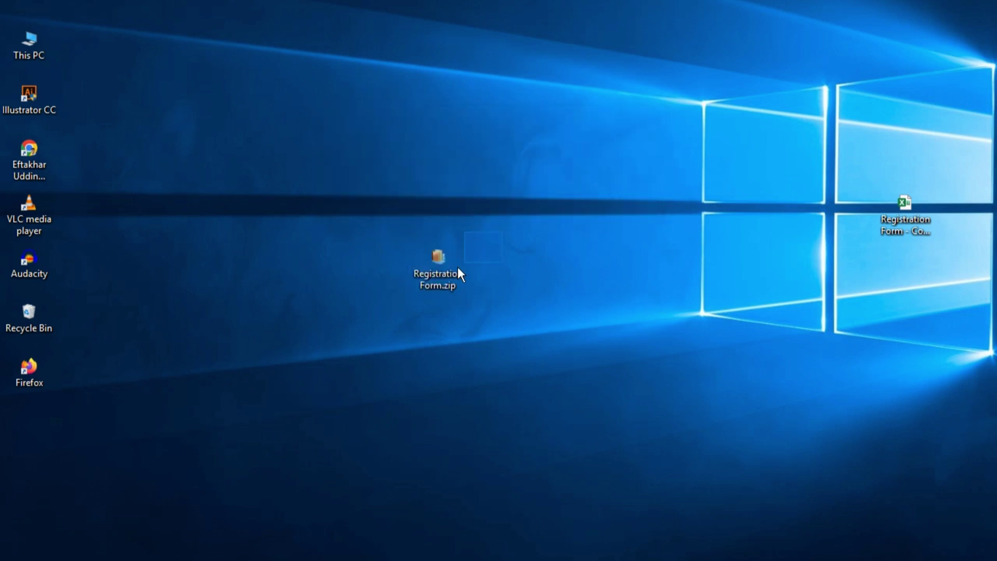
left_click(458, 268)
left_click_drag(492, 243, 445, 288)
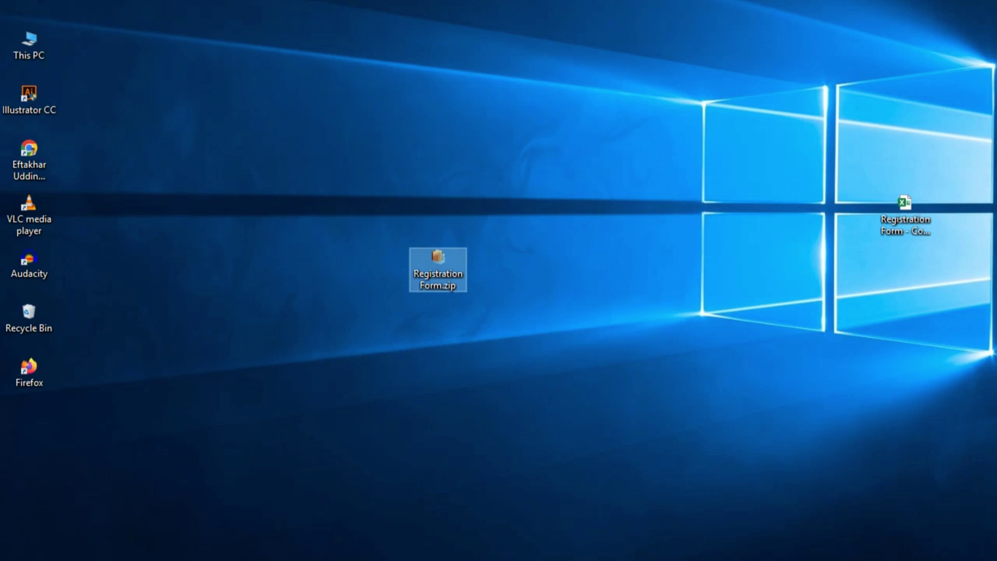
key("super+e")
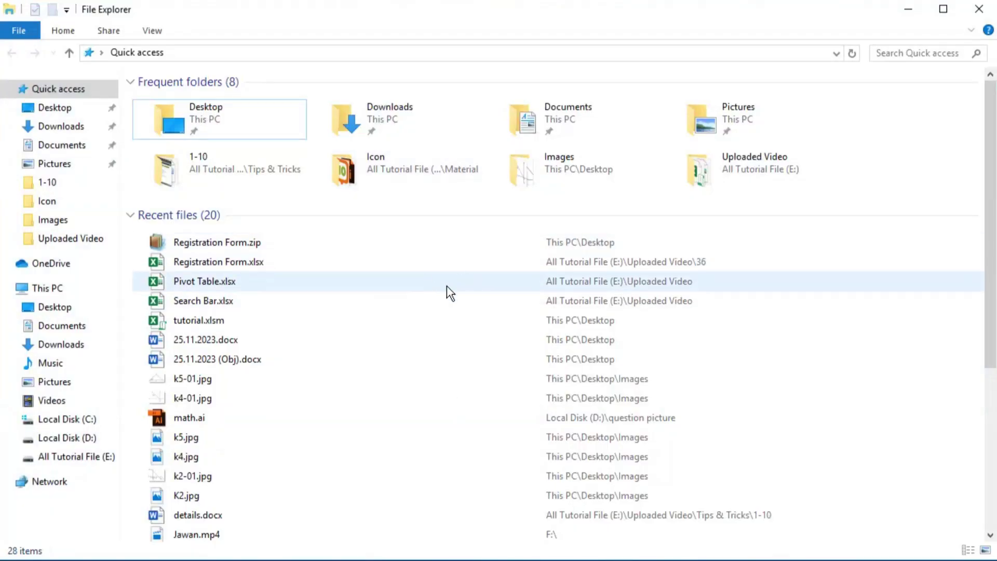
- Toggle the File name extensions option, then check the Registration Form file's name on the desktop
left_click(152, 30)
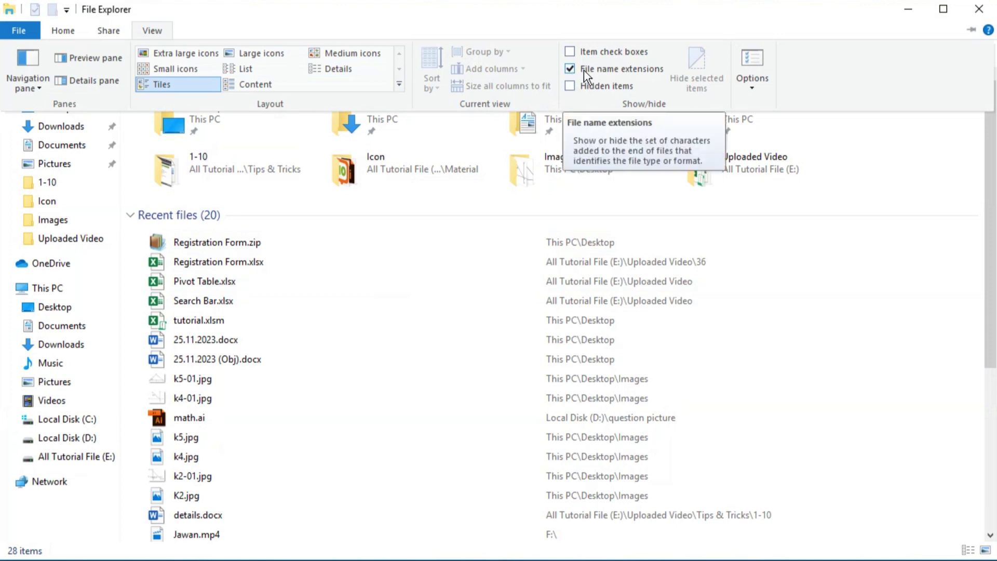
left_click(570, 69)
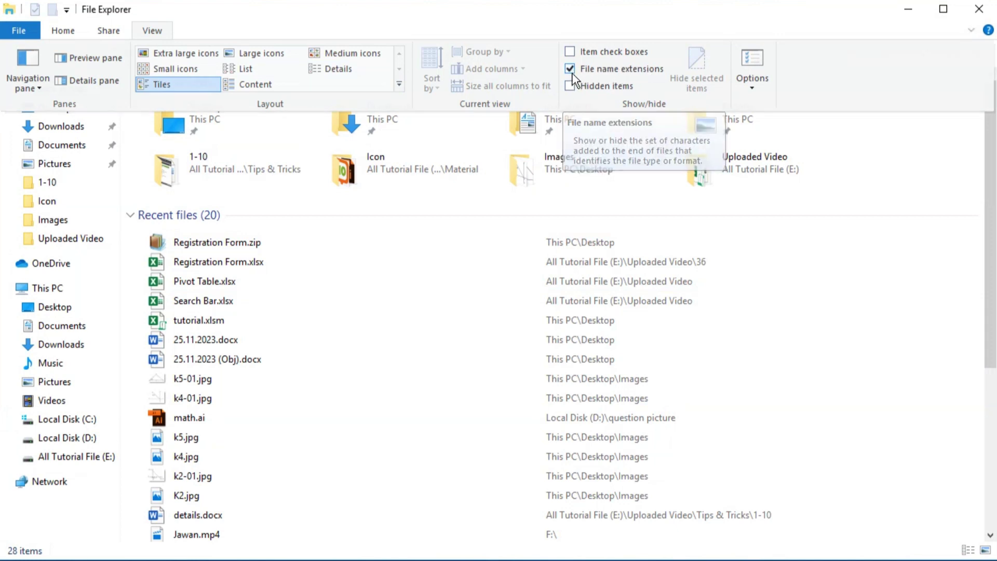
left_click(908, 9)
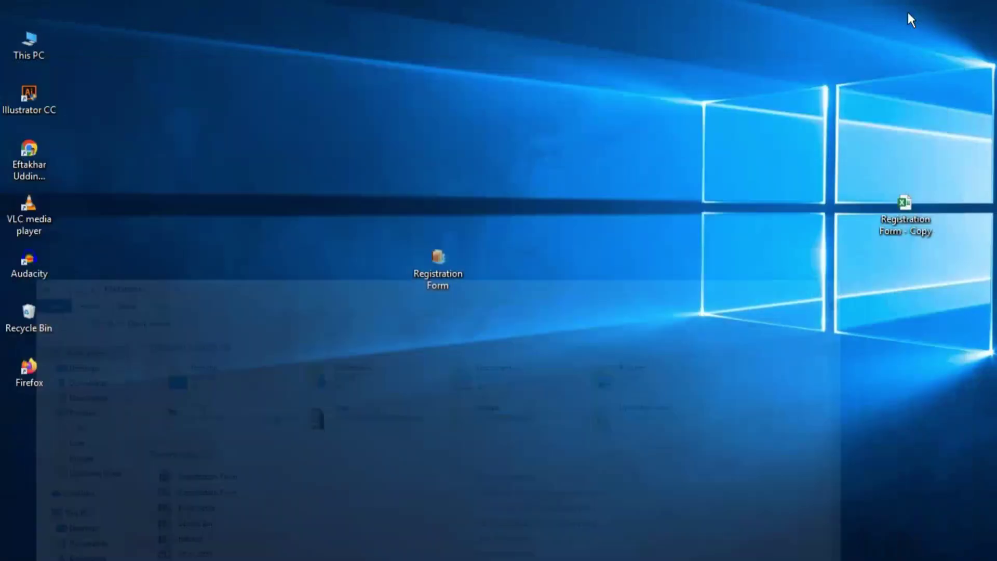
left_click(446, 286)
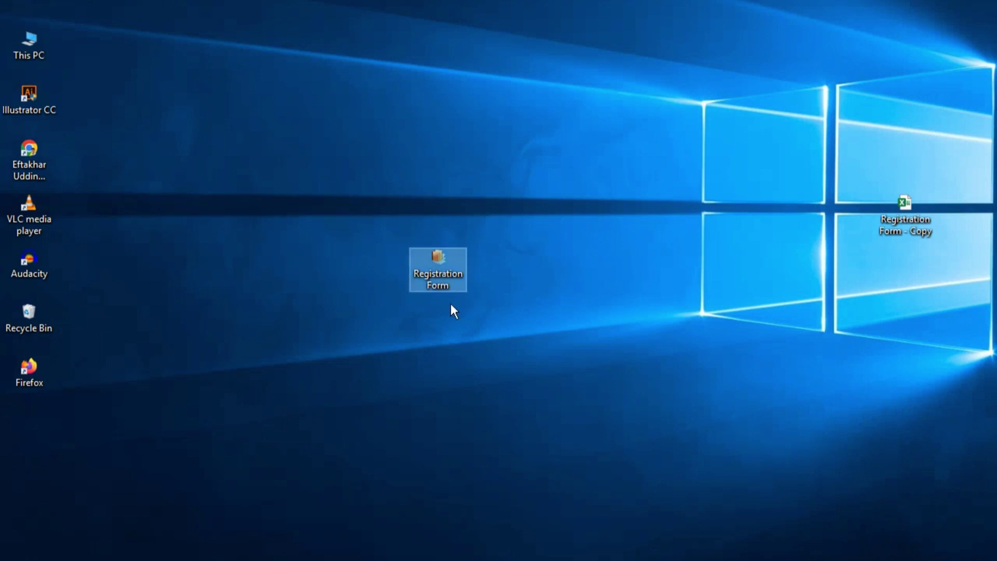
key("F2")
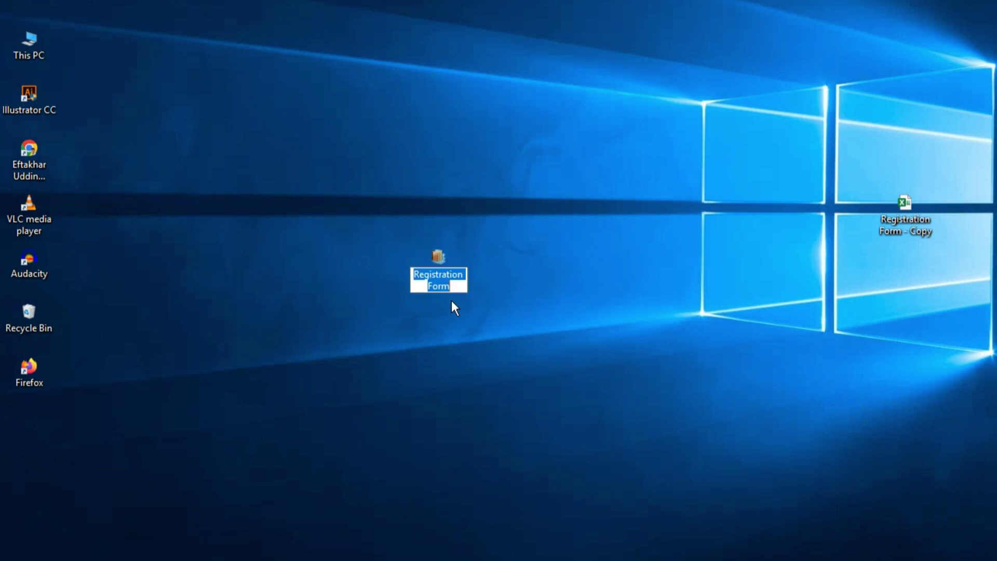
key("Return")
- Turn on File name extensions and confirm the desktop file reads Registration Form.zip
key("super+e")
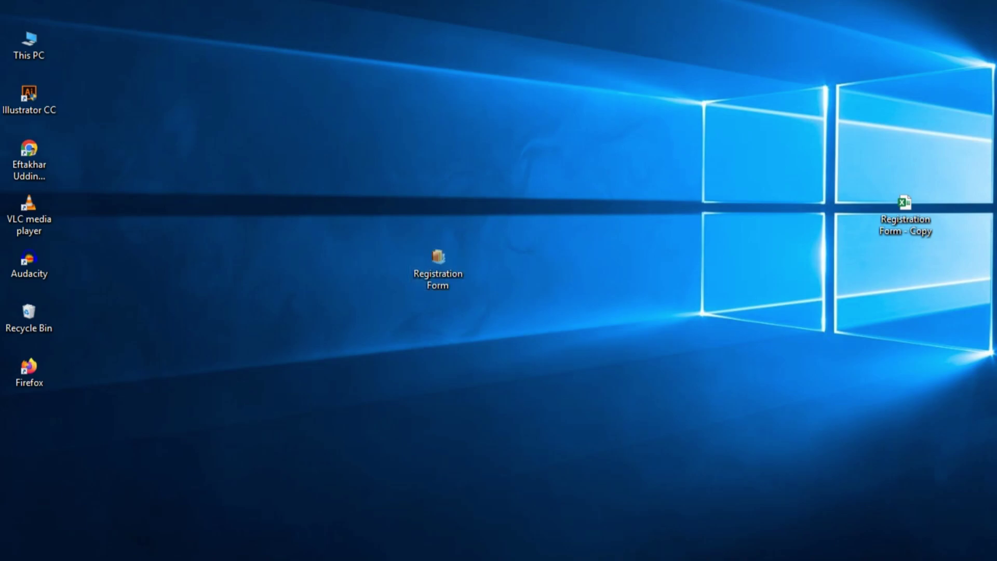
left_click(161, 29)
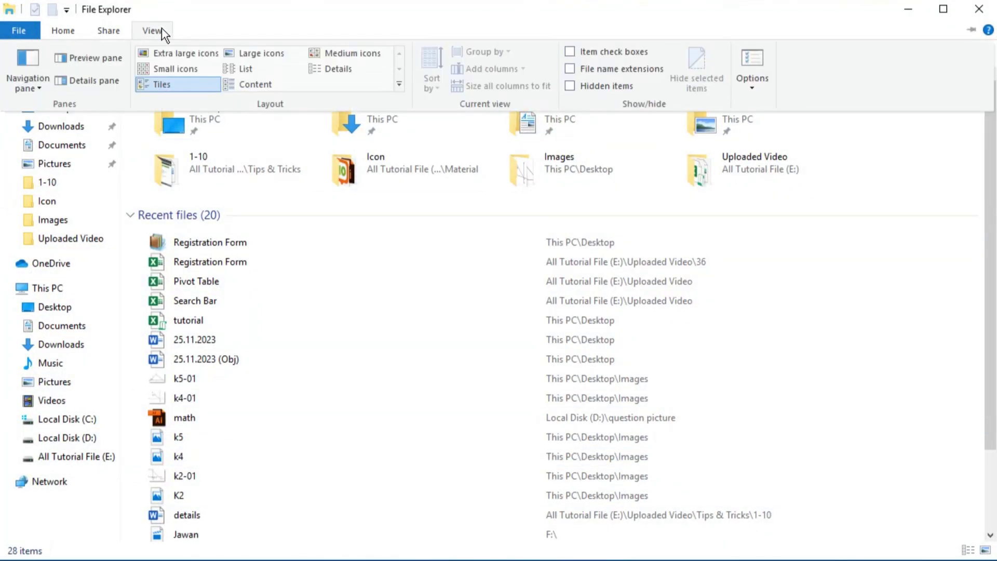
left_click(570, 69)
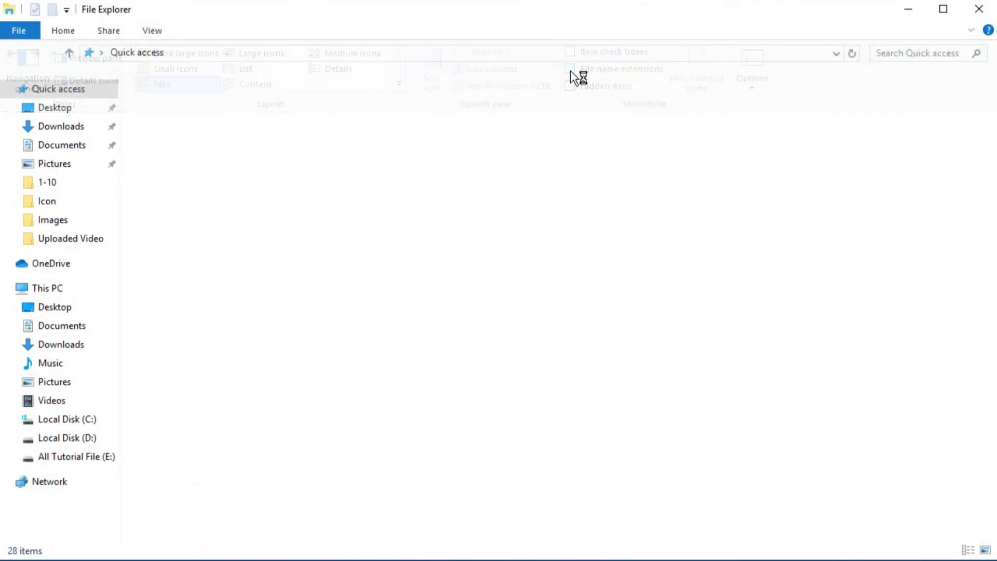
left_click(909, 11)
left_click(455, 294)
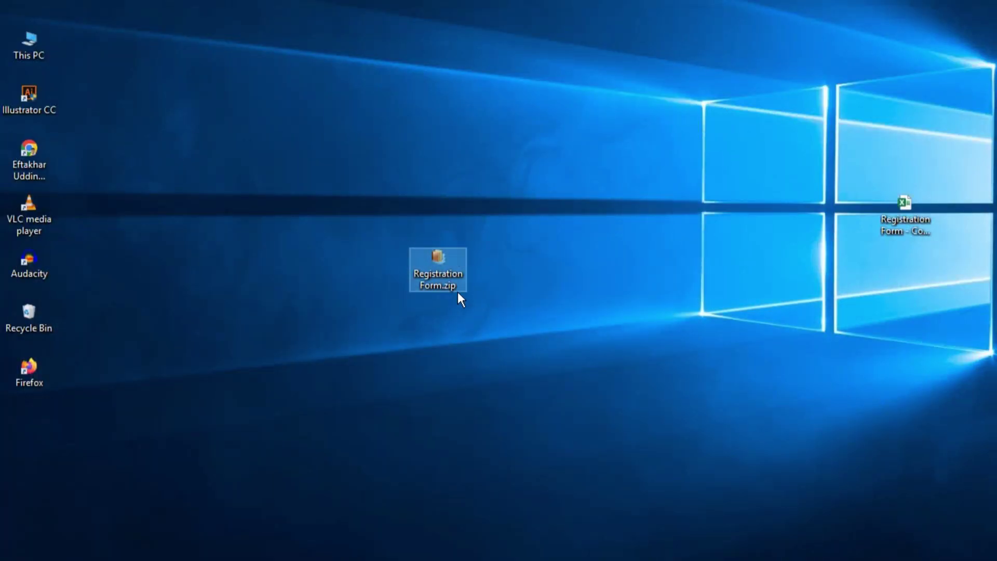
left_click(459, 290)
left_click_drag(461, 289, 443, 287)
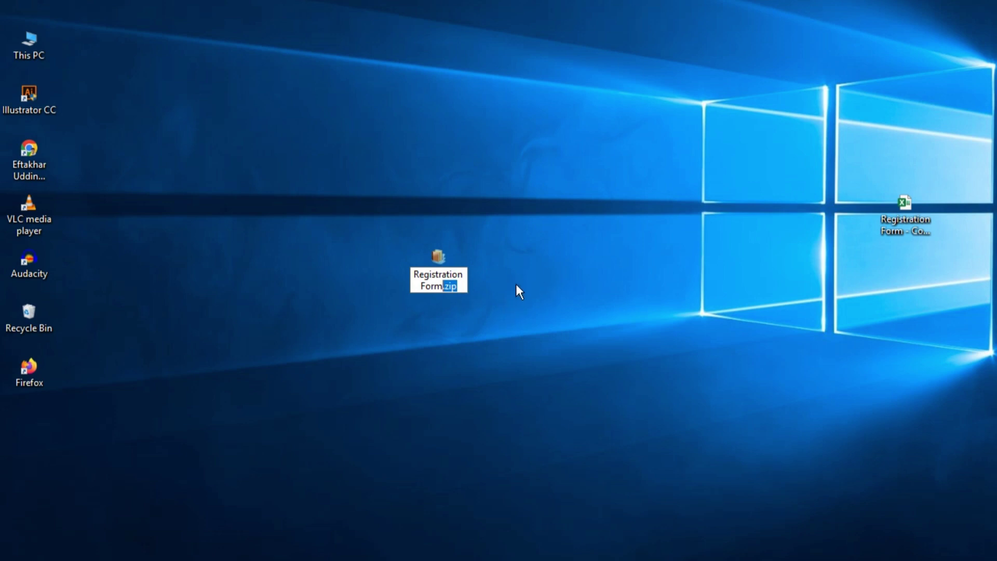
key("Return")
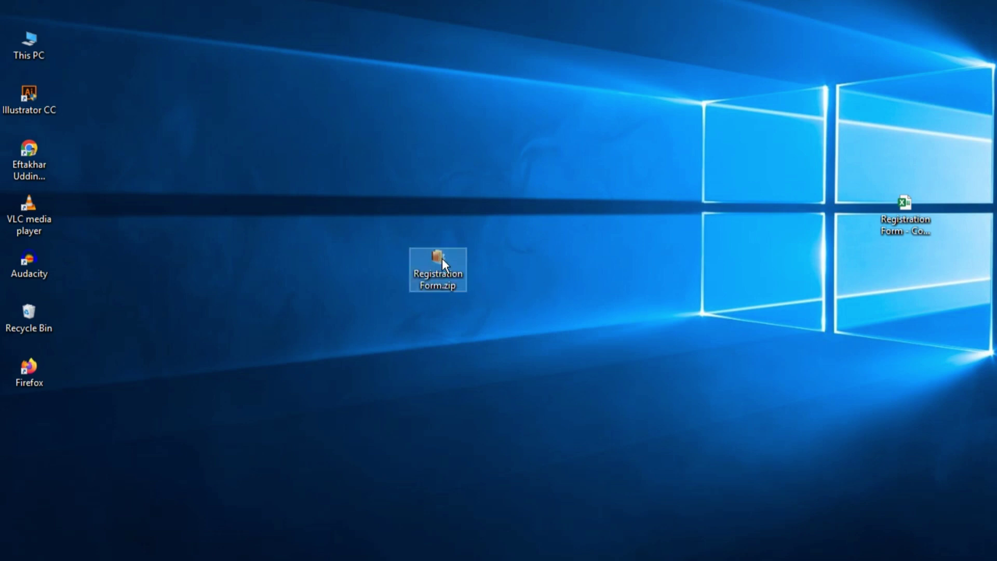
- Open Registration Form.zip in WinRAR, browse into xl\worksheets and select sheet1.xml
double_click(441, 258)
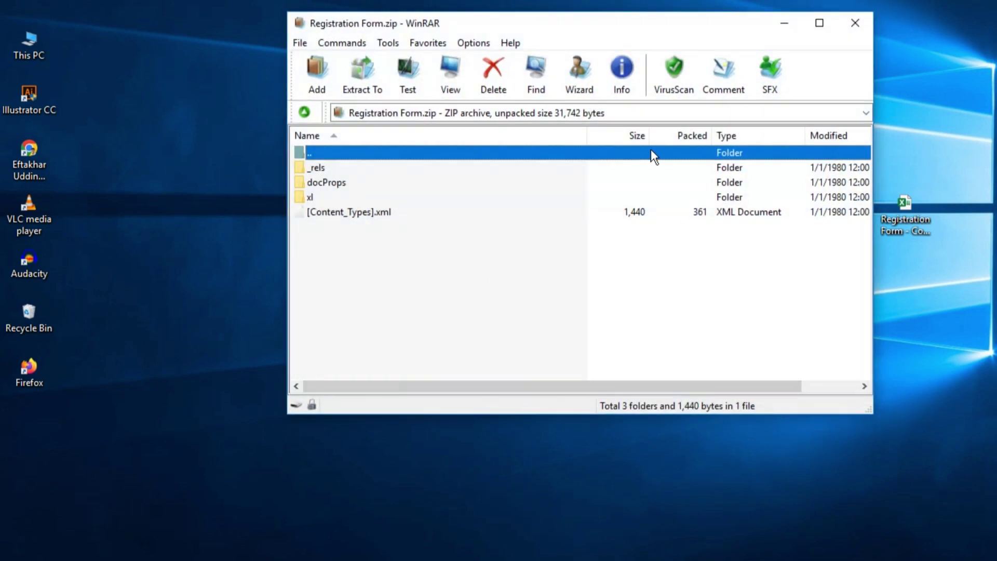
left_click_drag(668, 29, 585, 128)
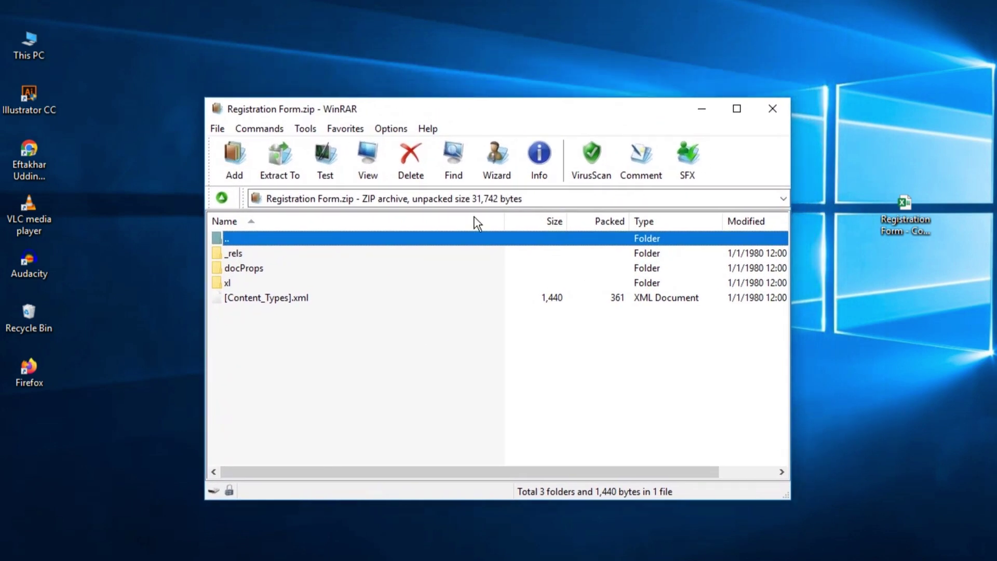
left_click(229, 284)
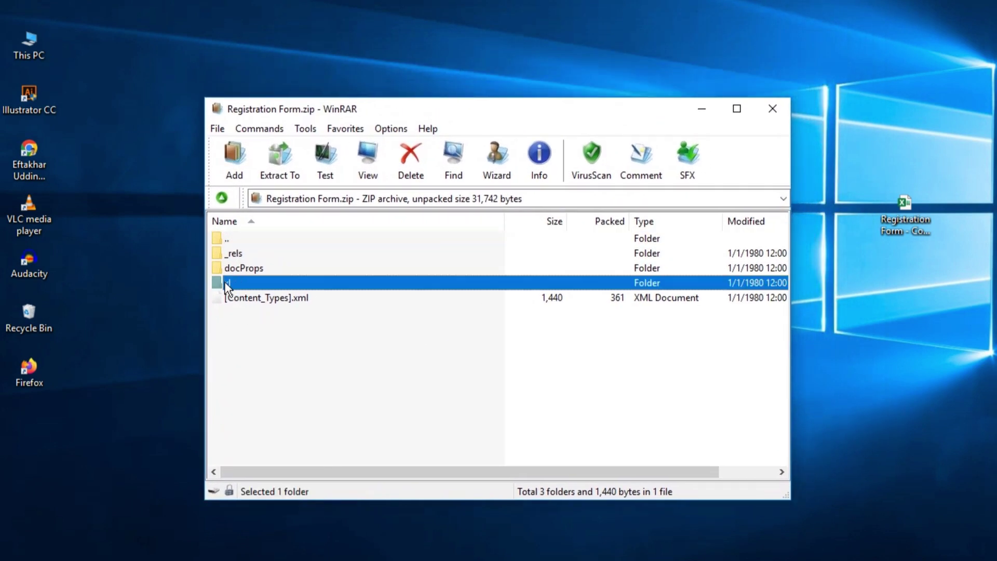
double_click(237, 283)
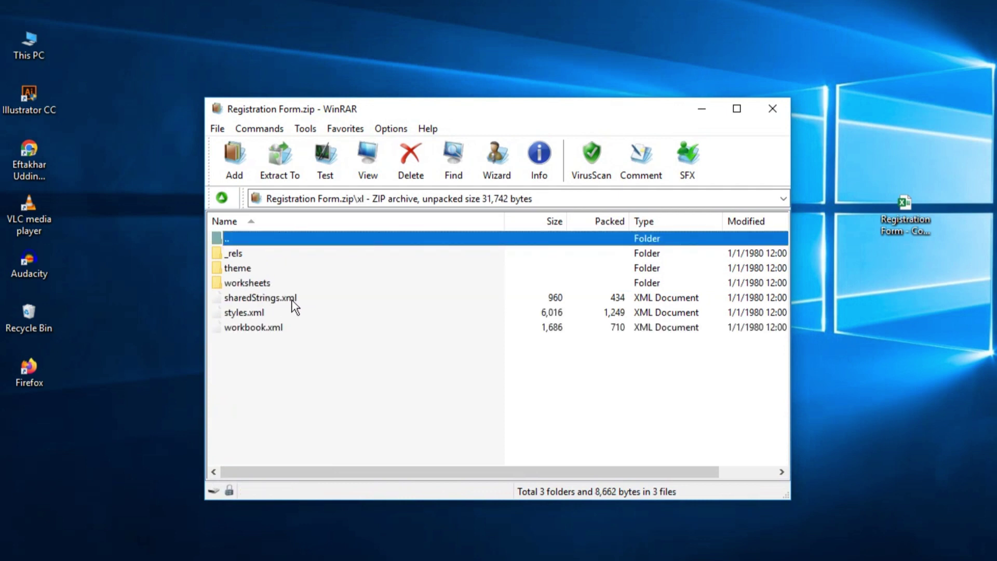
left_click(257, 284)
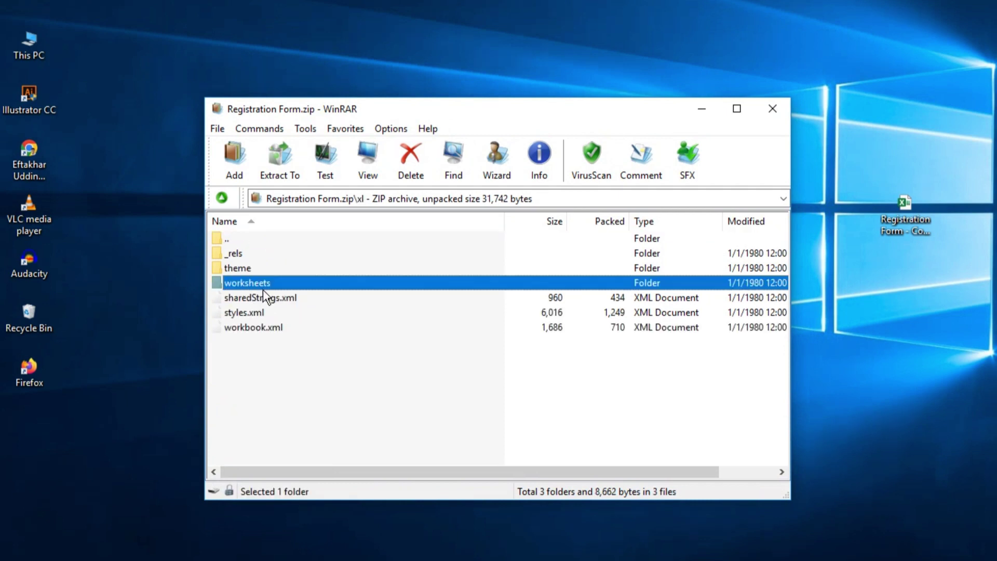
double_click(259, 283)
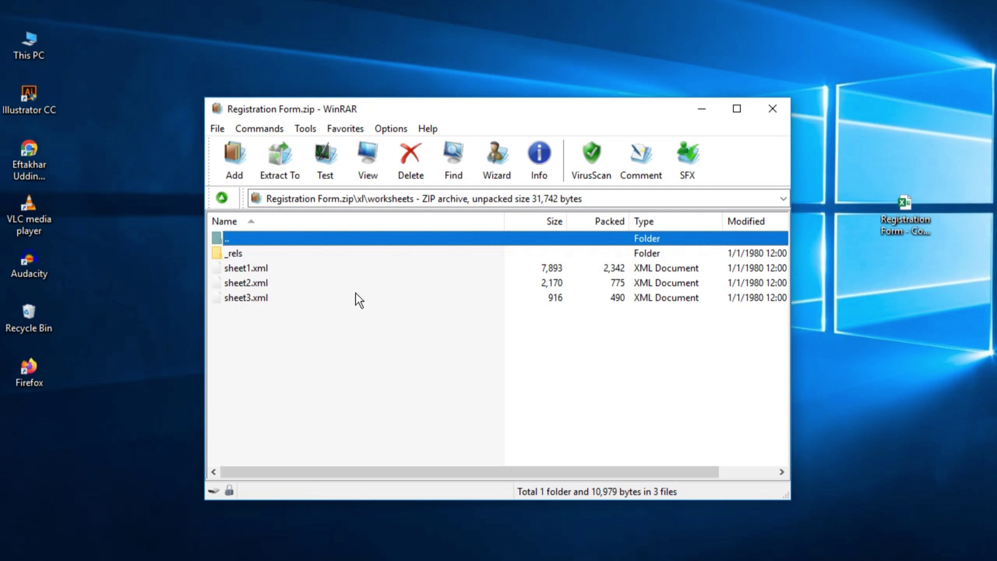
left_click(255, 270)
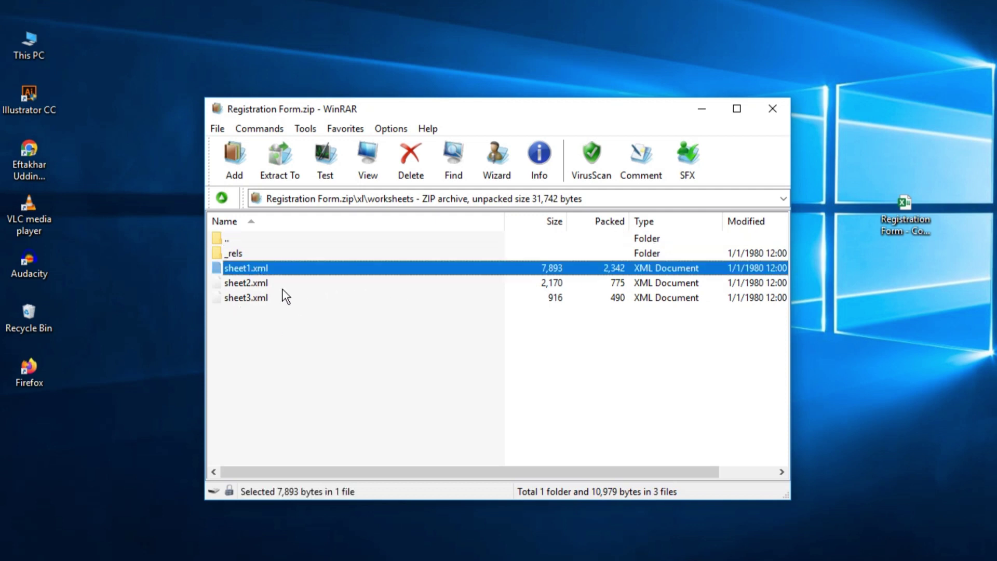
- Open sheet1.xml from the archive in Notepad to view its sheetProtection XML
double_click(248, 268)
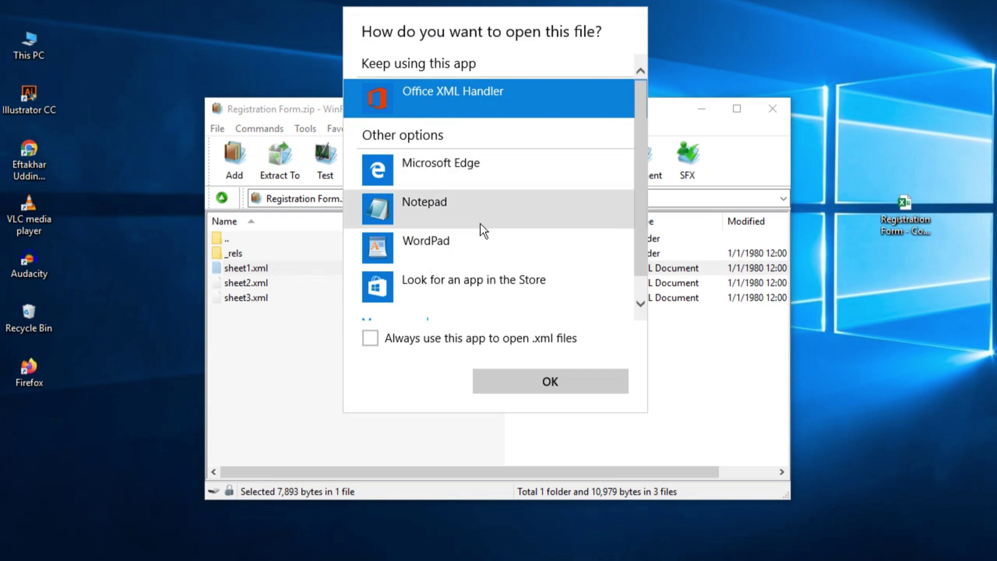
left_click(431, 207)
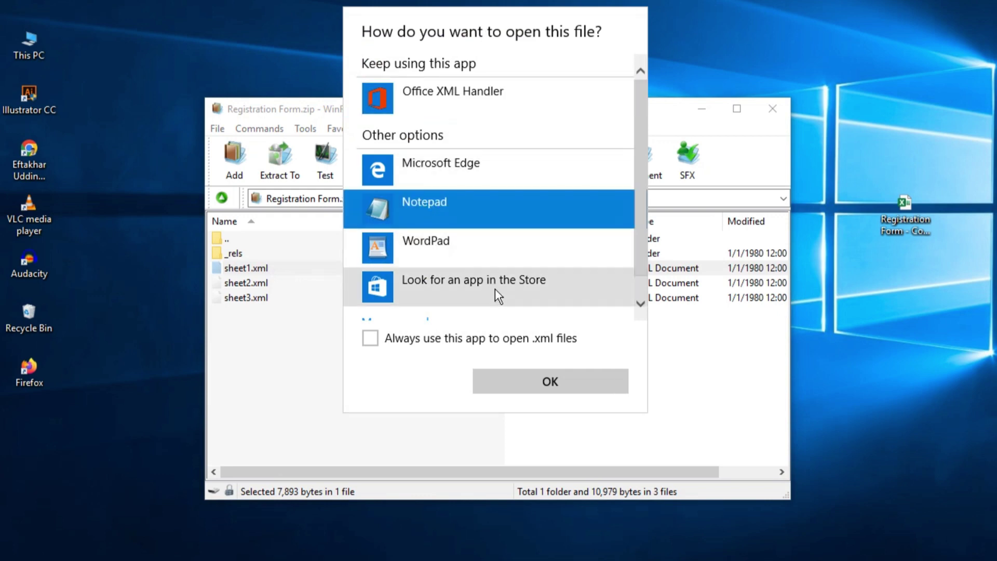
left_click(550, 378)
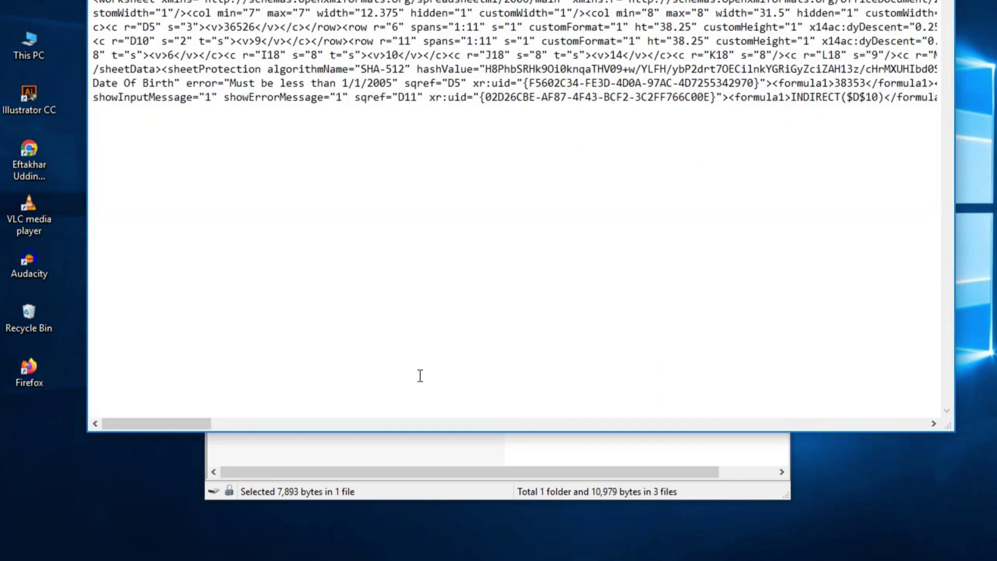
left_click_drag(509, 1, 510, 78)
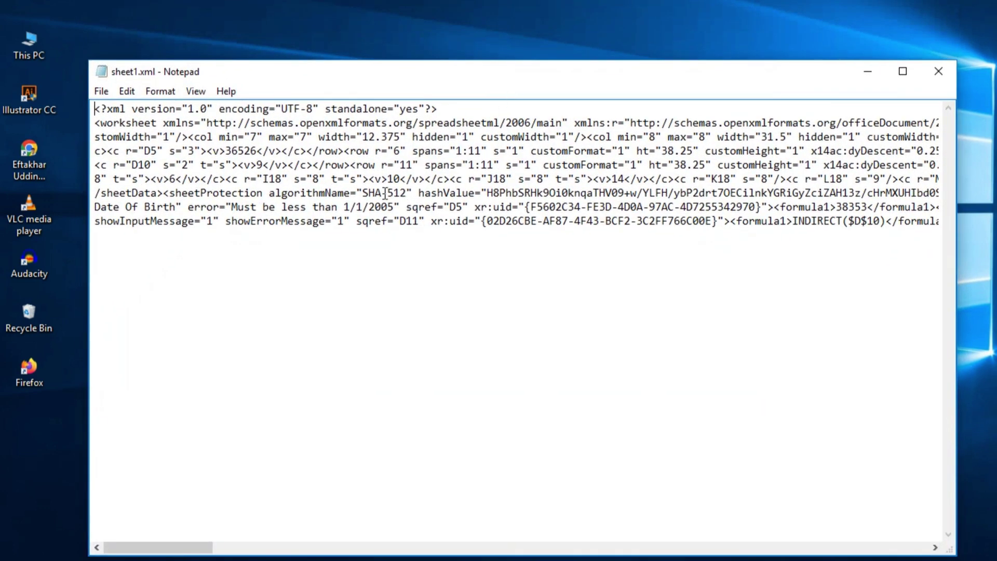
- Open Notepad's Find dialog on sheet1.xml to search for 'protection'
key("ctrl+f")
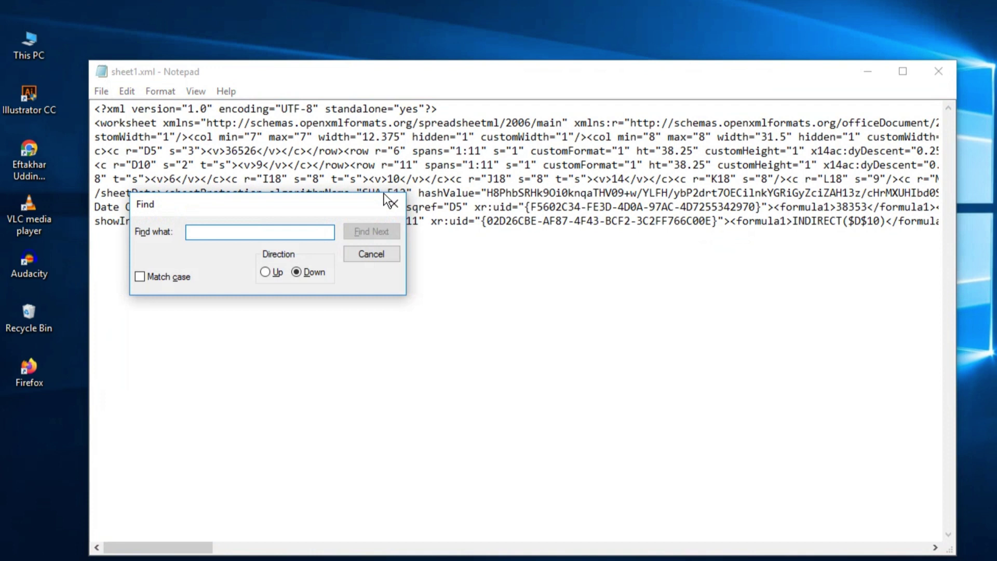
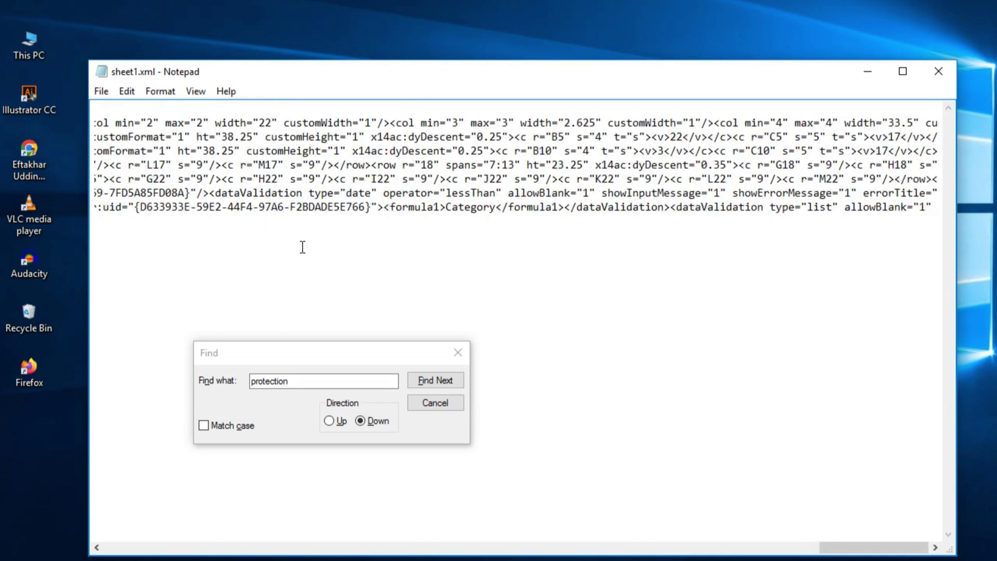
- Search sheet1.xml for 'protection' to bring the sheetProtection tag into view
left_click(314, 380)
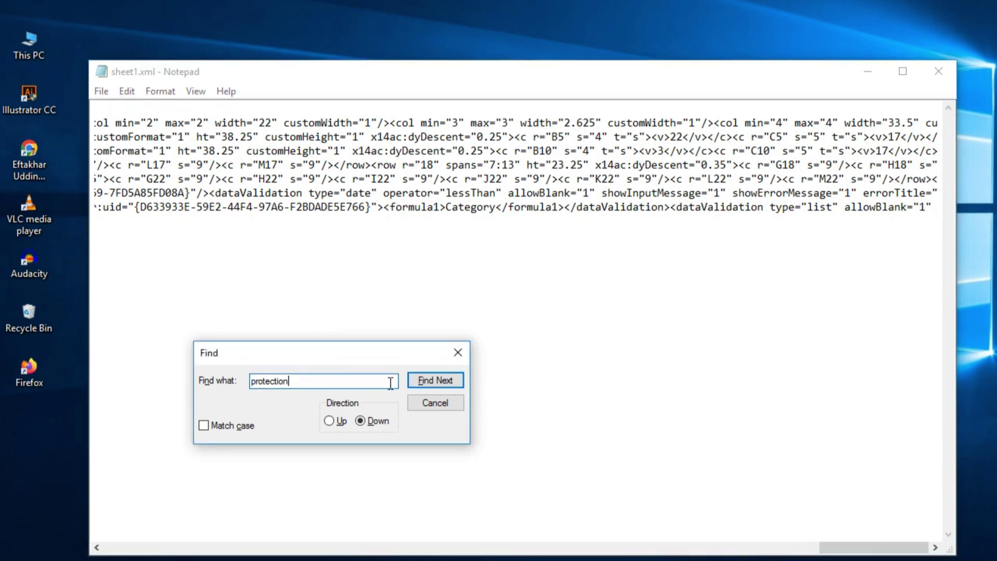
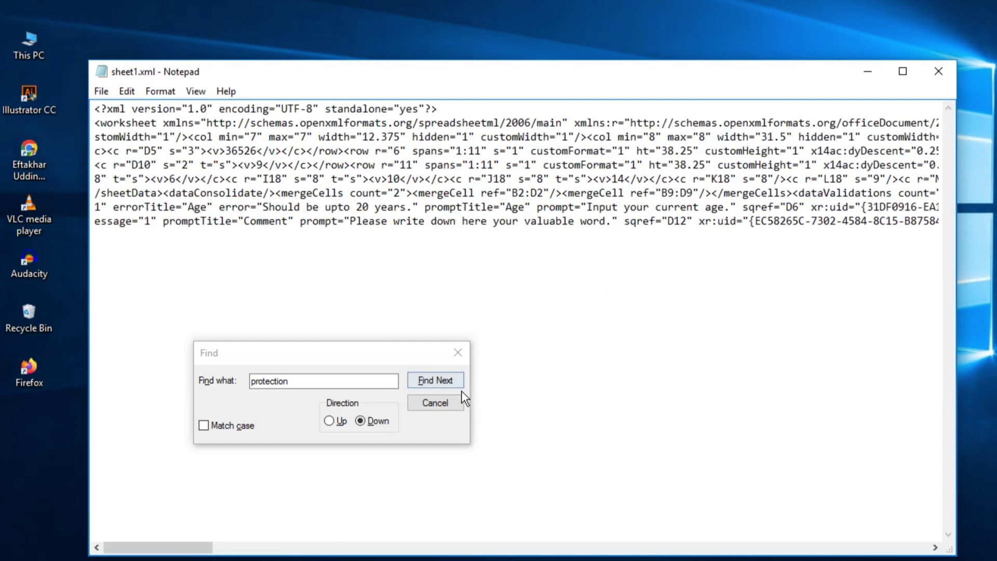
- Dismiss the search and save the edited sheet1.xml in Notepad
left_click(435, 403)
left_click(101, 91)
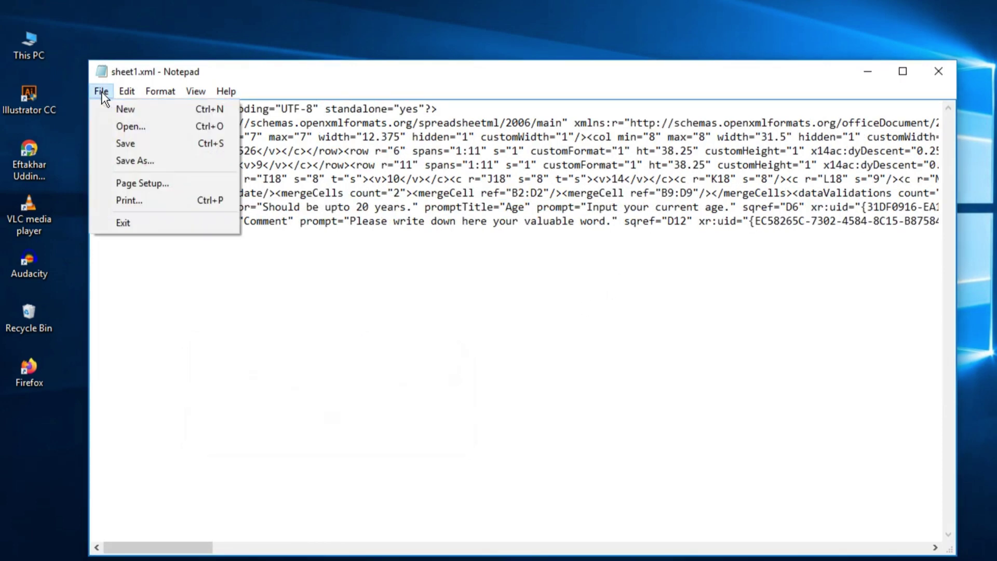
left_click(136, 144)
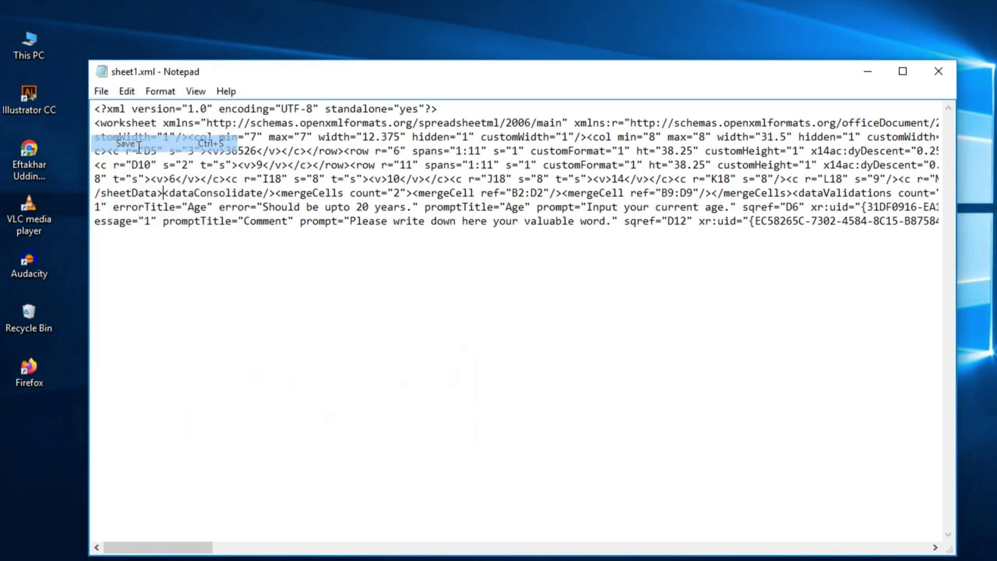
- Close Notepad, accept updating sheet1.xml in Registration Form.zip, and close WinRAR
left_click(938, 71)
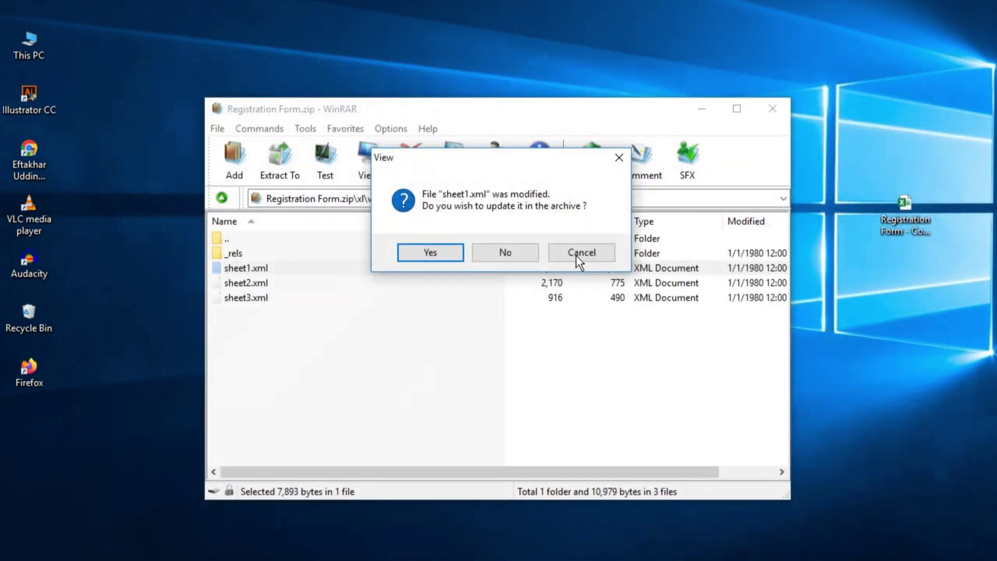
left_click(446, 249)
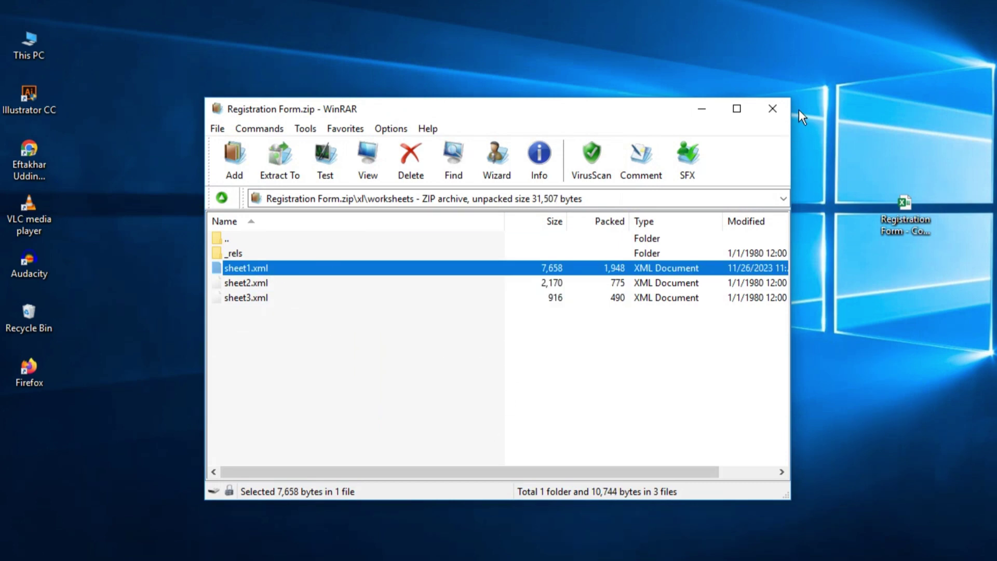
left_click(782, 110)
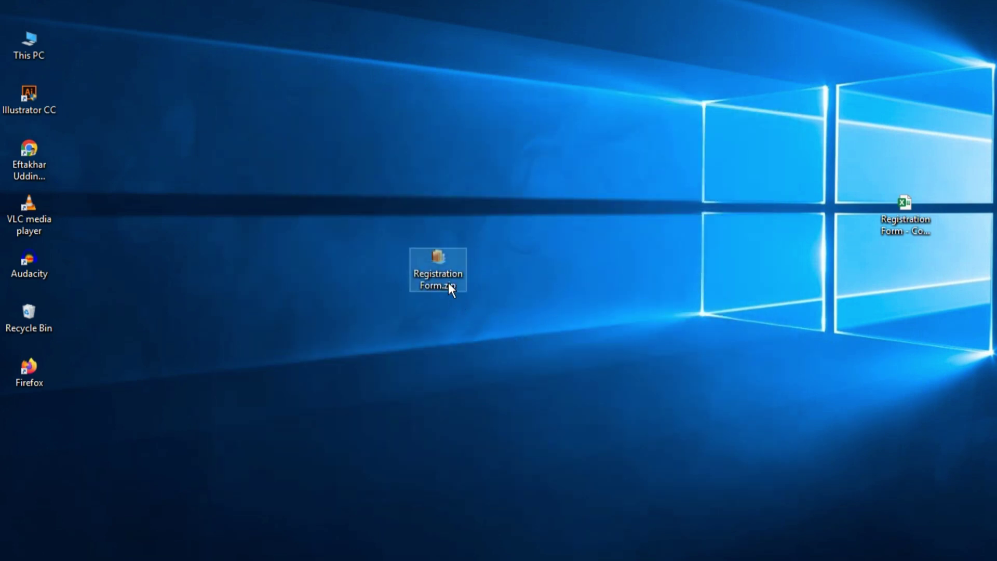
- Rename Registration Form.zip on the desktop to Registration Form.xlsx, confirming the extension change
left_click(446, 280)
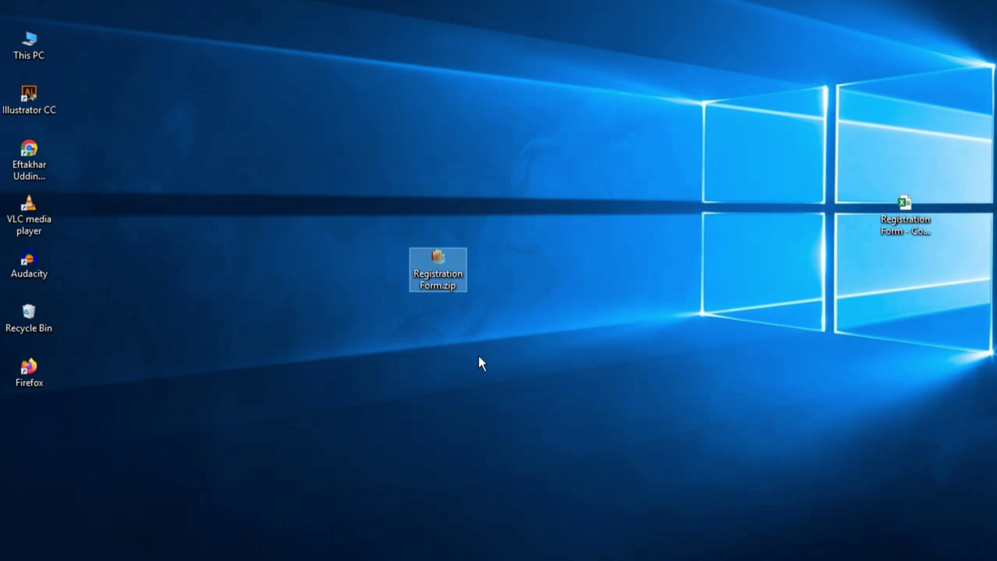
key("F2")
key("End")
key("BackSpace")
key("BackSpace")
key("BackSpace")
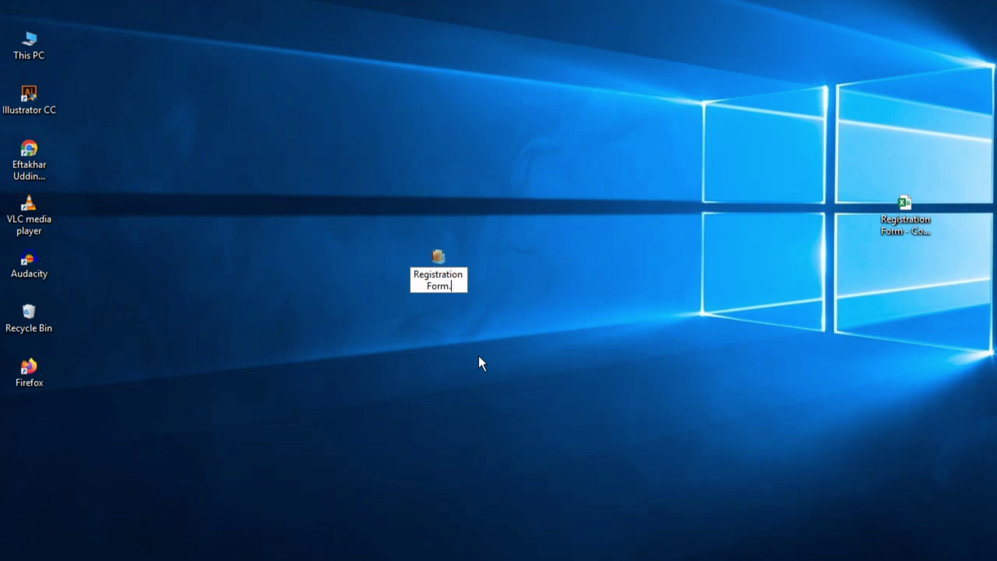
type("xlsx")
left_click(479, 357)
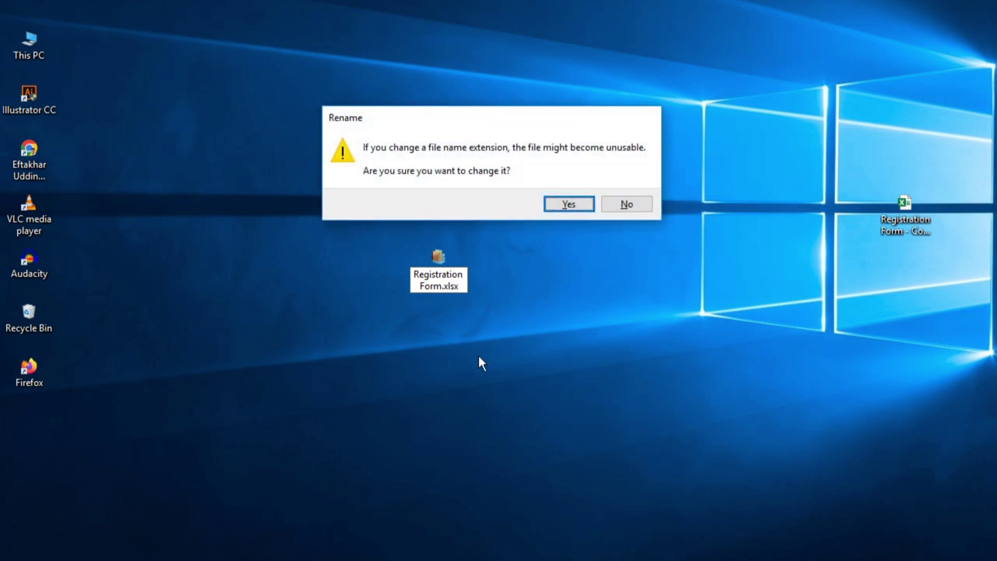
left_click(561, 203)
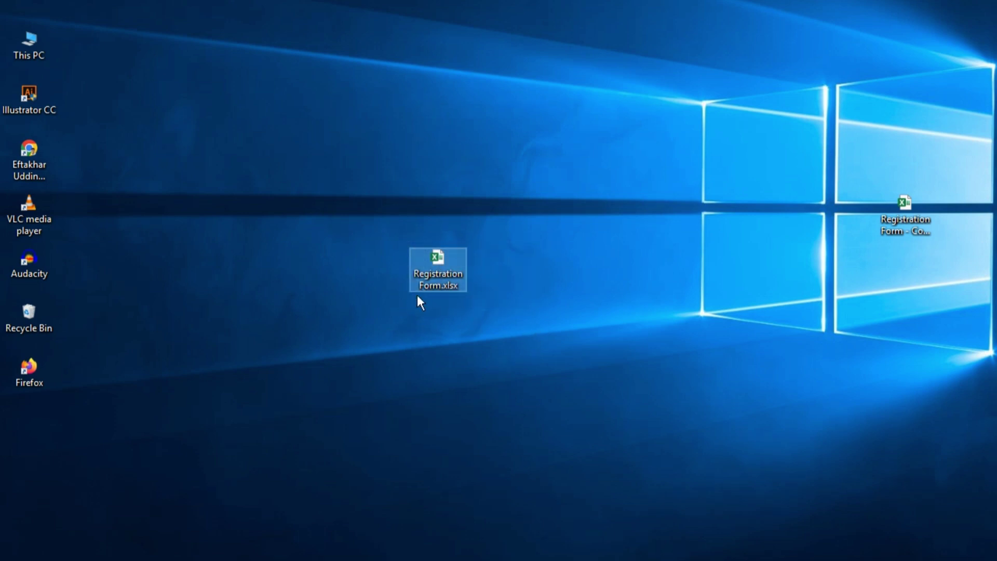
- Open Registration Form.xlsx in Excel and enter a new person's full name in D3
double_click(445, 263)
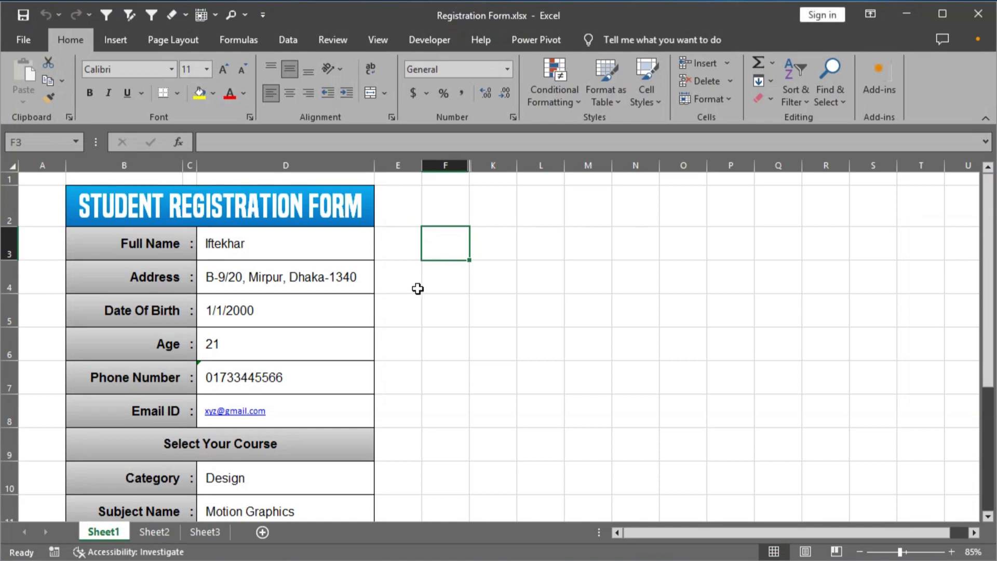
left_click(276, 244)
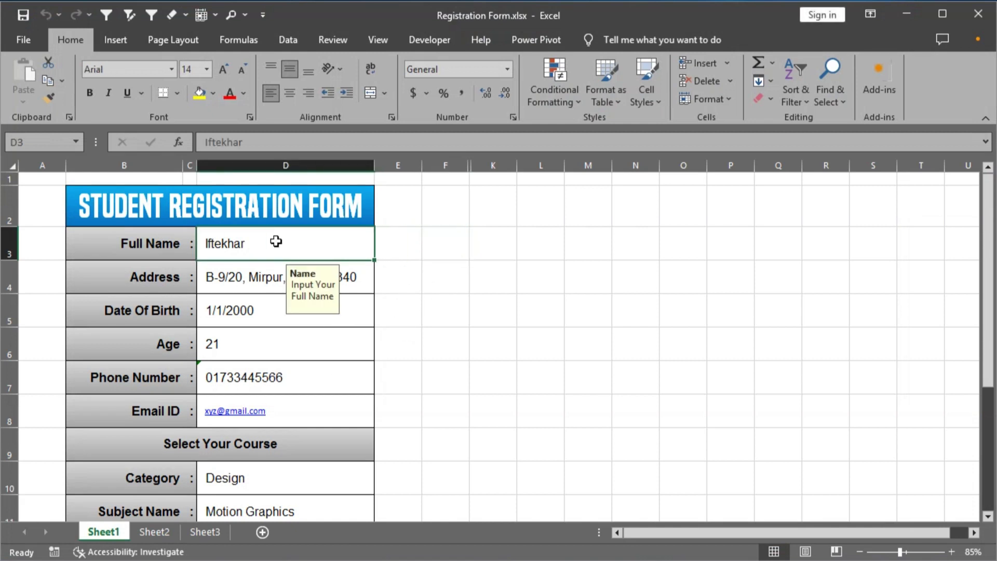
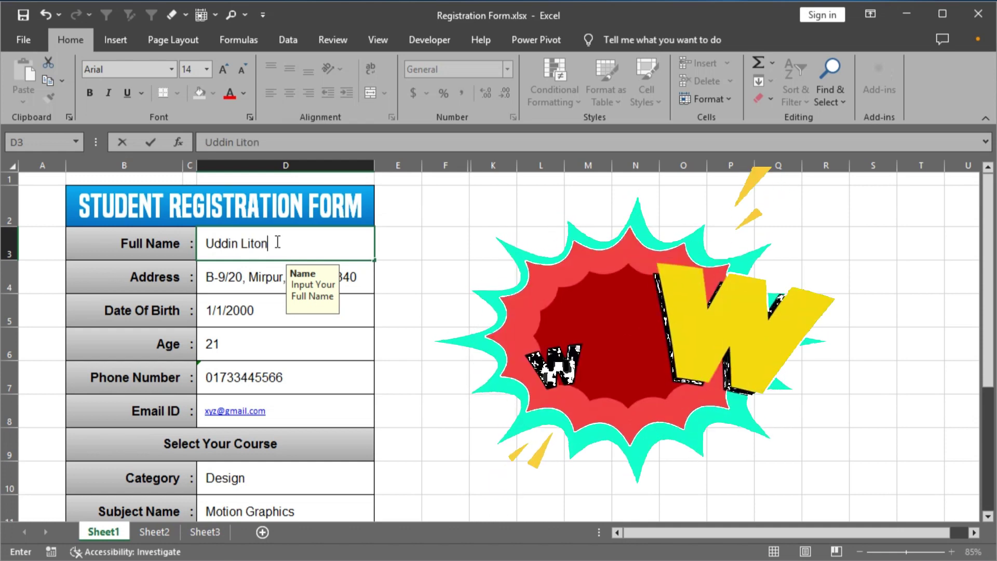
key("Return")
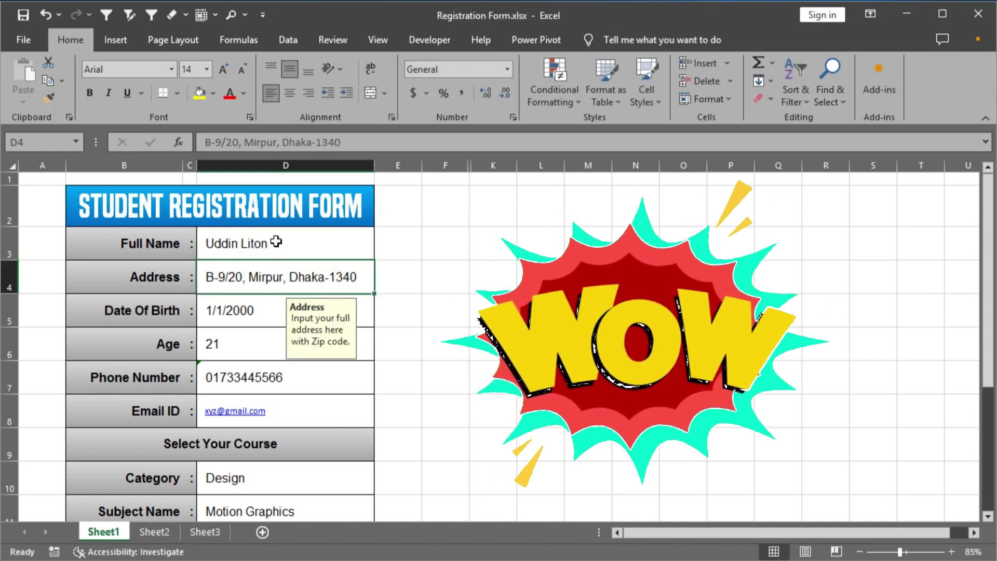
- Enter the test text 'aaa' in cell F4
left_click(428, 278)
type("aa")
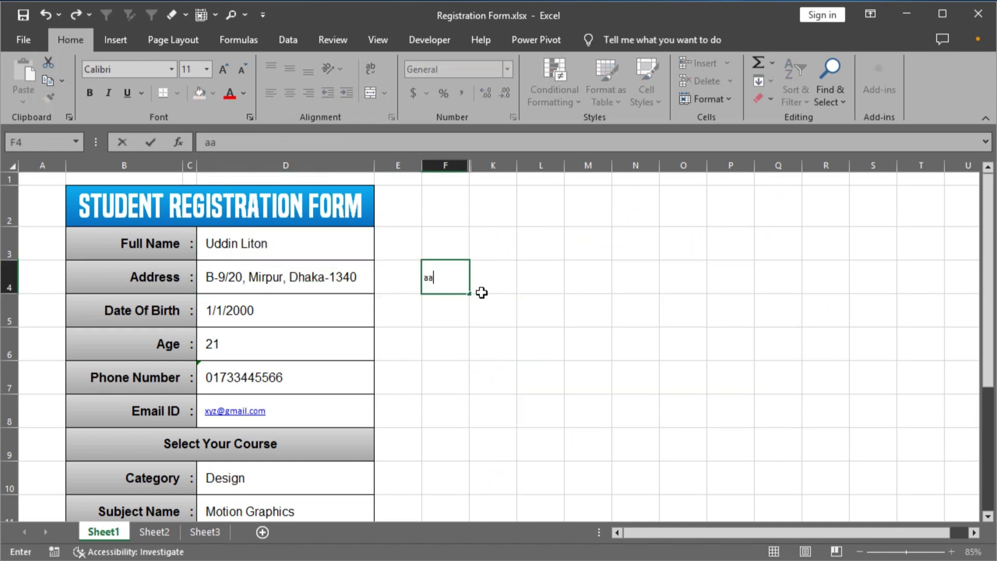
type("a")
key("Return")
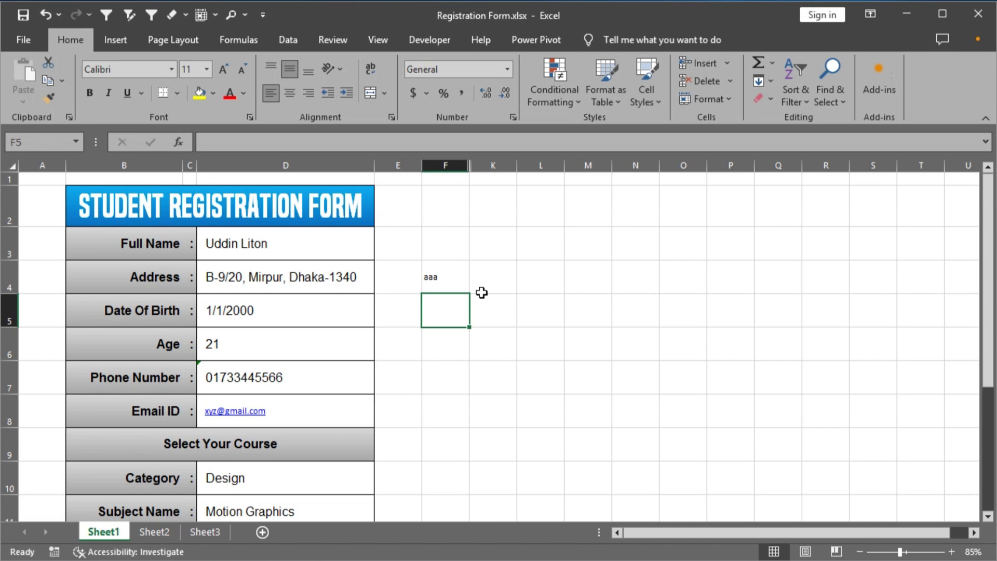